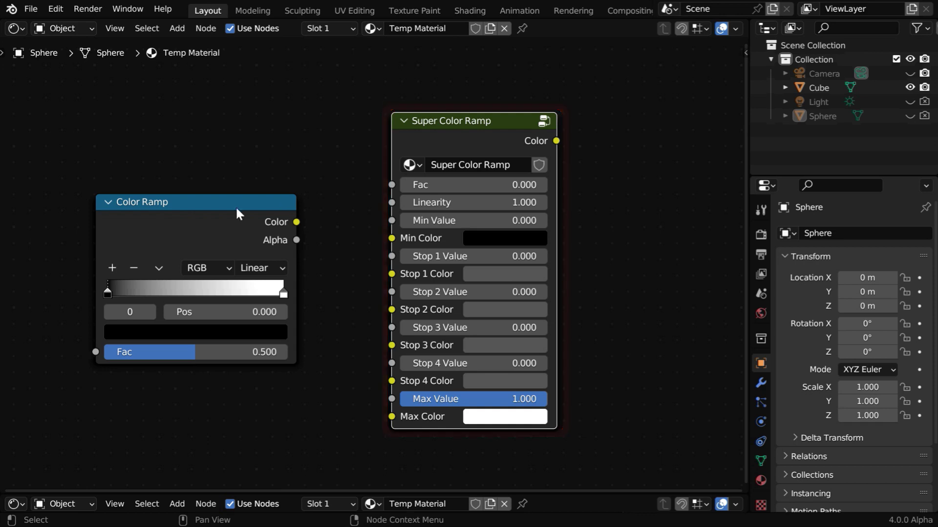
# - Show the selected cube in a Rendered 3D Viewport above the Shader Editor with its Principled BSDF
pyautogui.click(16, 28)
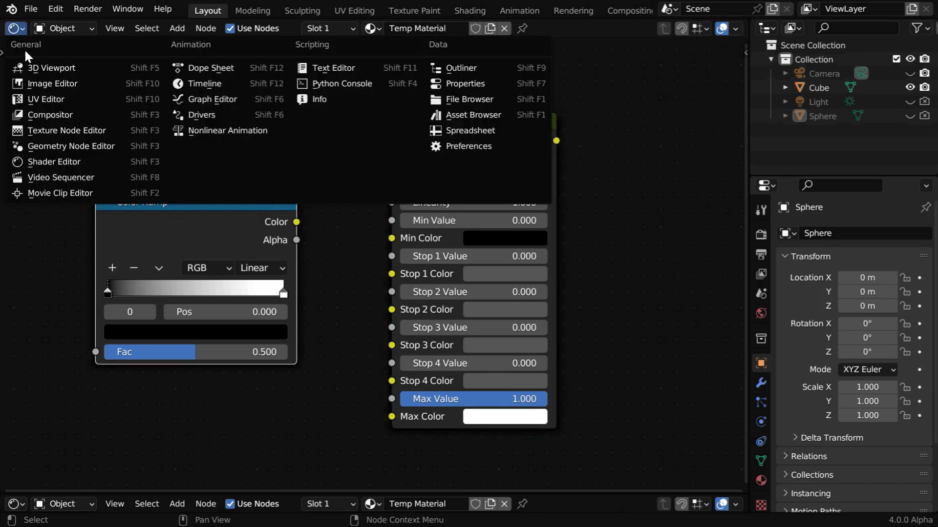
pyautogui.click(28, 66)
pyautogui.click(382, 312)
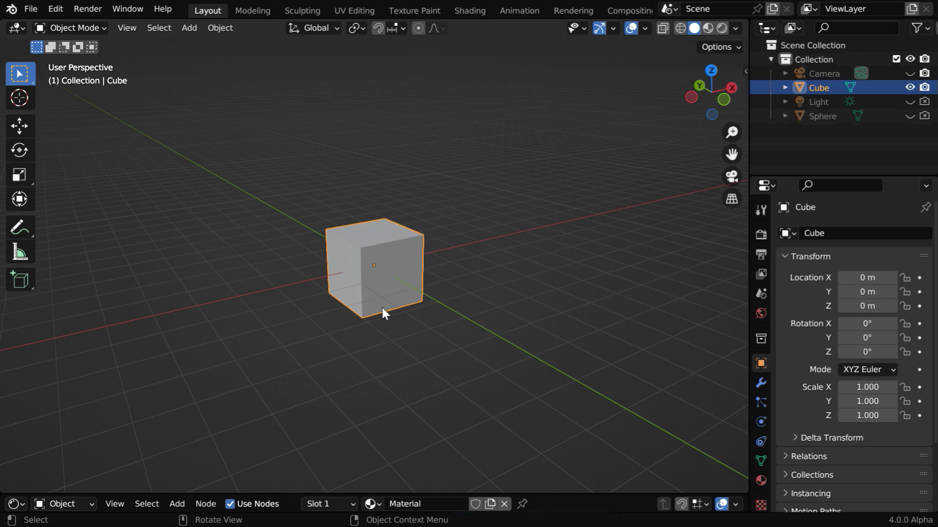
pyautogui.moveTo(434, 492); pyautogui.dragTo(368, 185)
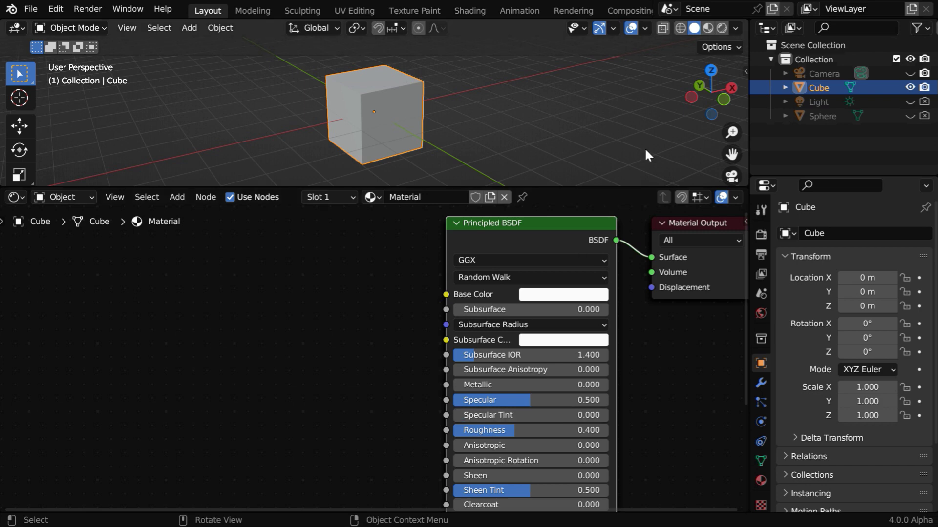
pyautogui.click(721, 28)
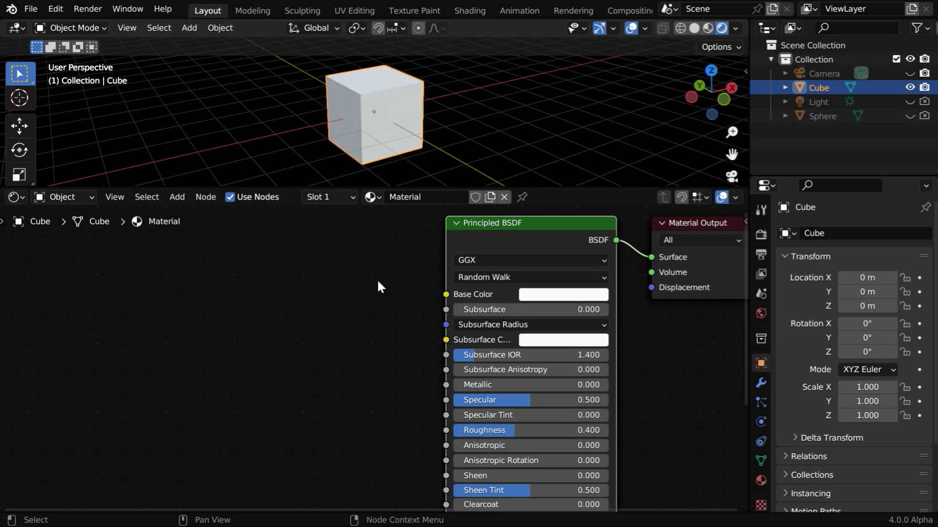
# - Add a Noise Texture node at the left and connect its Color to Base Color
pyautogui.click(177, 196)
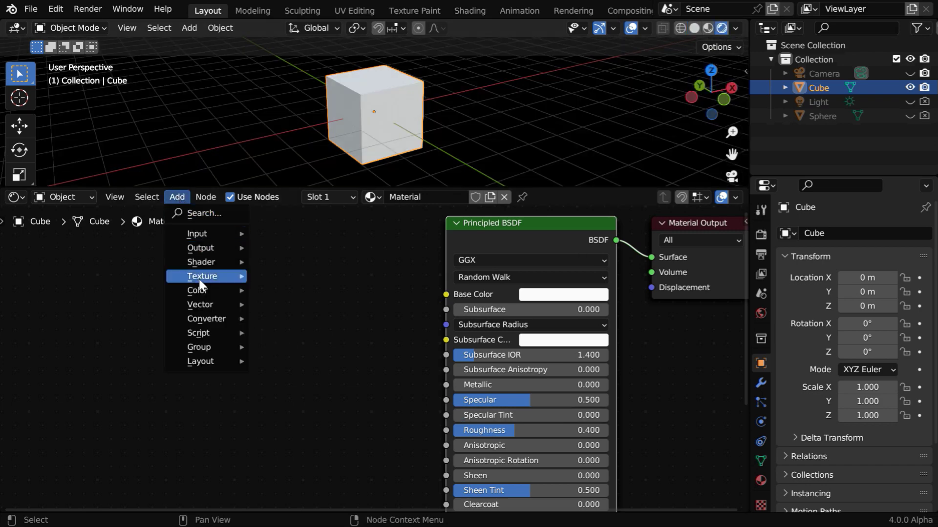
pyautogui.moveTo(202, 276)
pyautogui.click(284, 389)
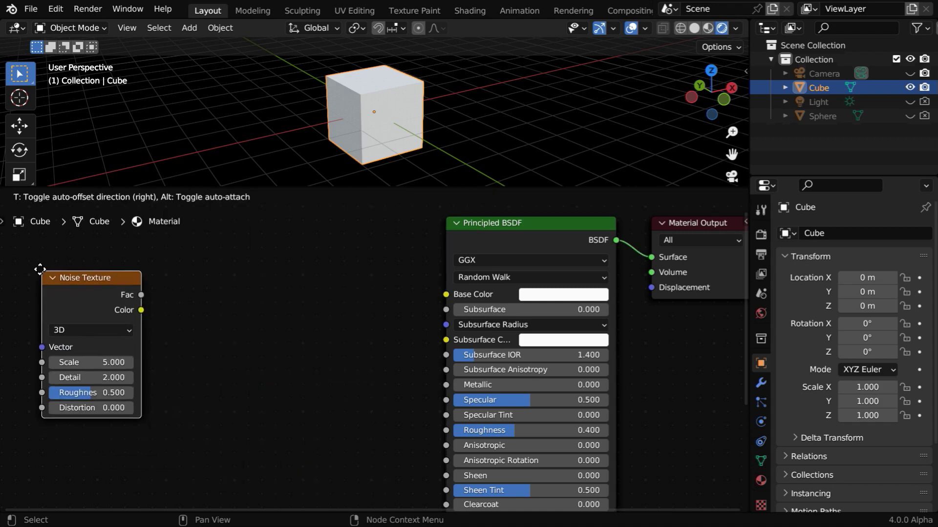
pyautogui.click(25, 266)
pyautogui.moveTo(125, 300); pyautogui.dragTo(458, 297)
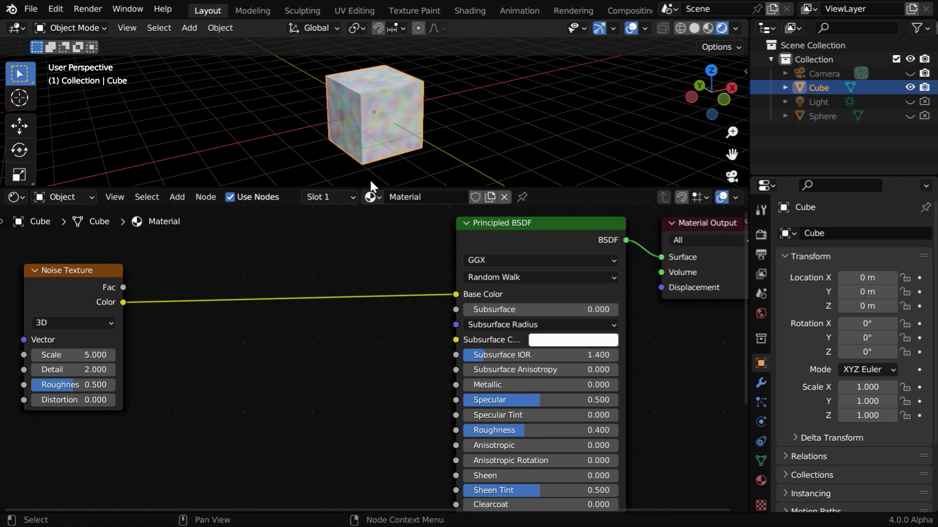
# - Zoom in on the cube and feed the Noise Fac output into Base Color instead
pyautogui.keyDown('ctrl'); pyautogui.moveTo(424, 158); pyautogui.dragTo(438, 143, button='middle'); pyautogui.keyUp('ctrl')
pyautogui.click(482, 152)
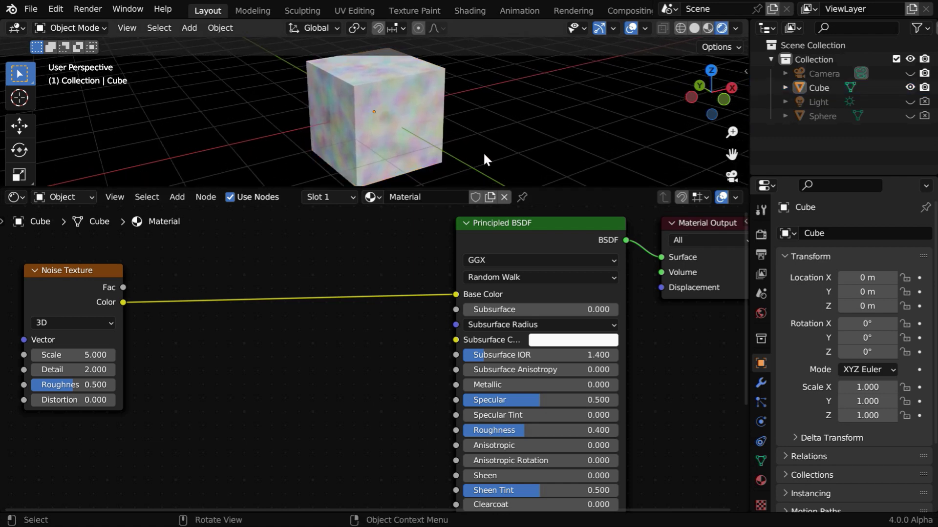
pyautogui.moveTo(123, 287); pyautogui.dragTo(453, 293)
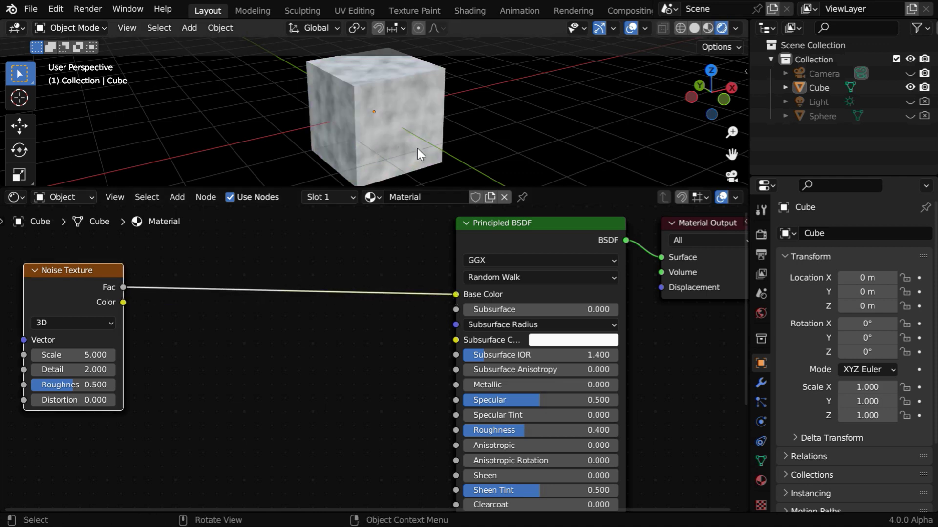
pyautogui.moveTo(417, 148); pyautogui.dragTo(419, 142, button='middle')
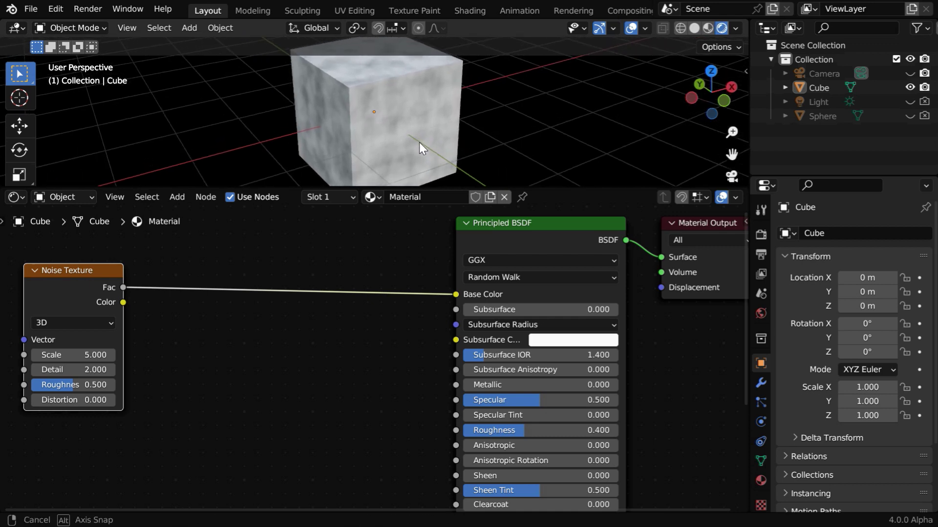
# - Add a Color Ramp node and drop it onto the Noise Fac to Base Color link
pyautogui.click(177, 197)
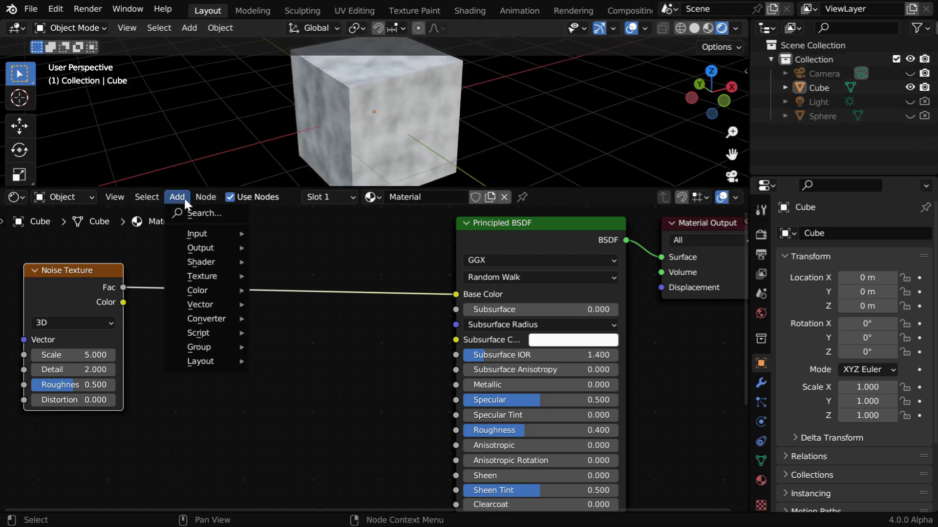
pyautogui.moveTo(208, 319)
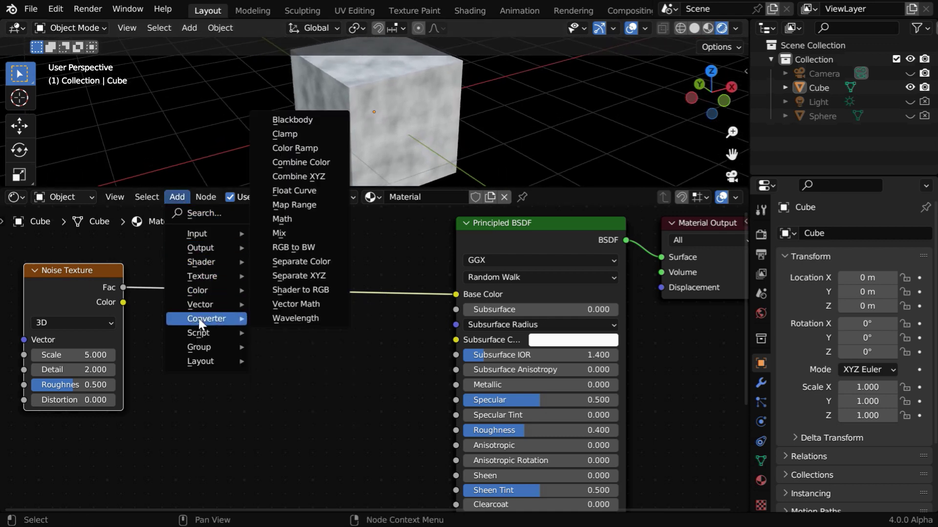
pyautogui.click(303, 148)
pyautogui.click(200, 249)
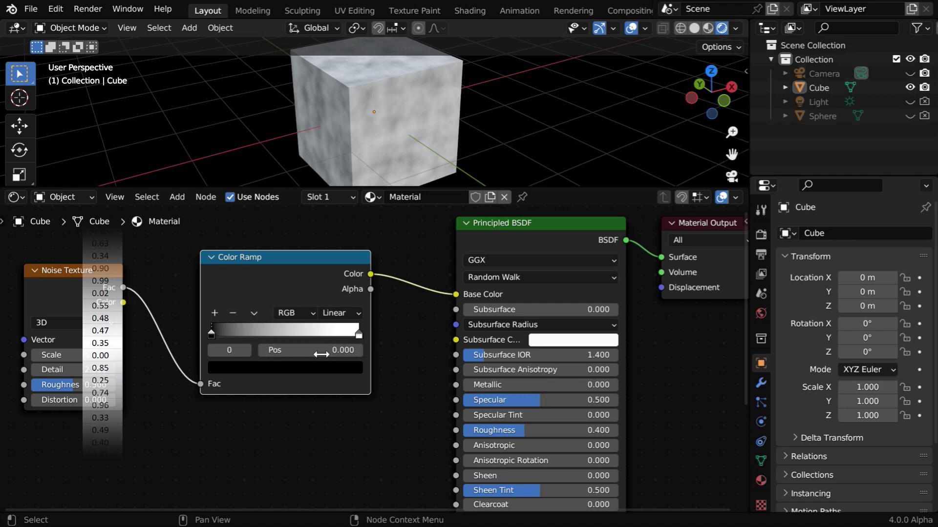
pyautogui.click(357, 333)
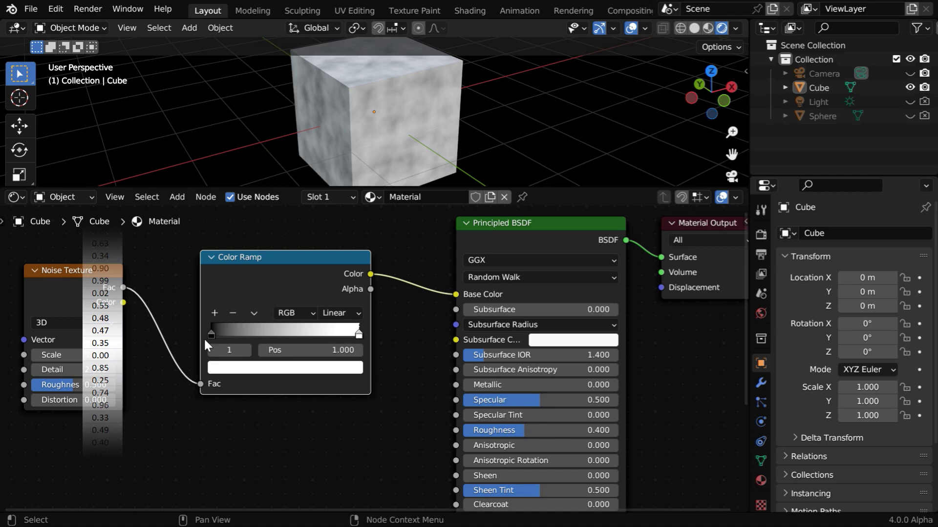
pyautogui.click(211, 334)
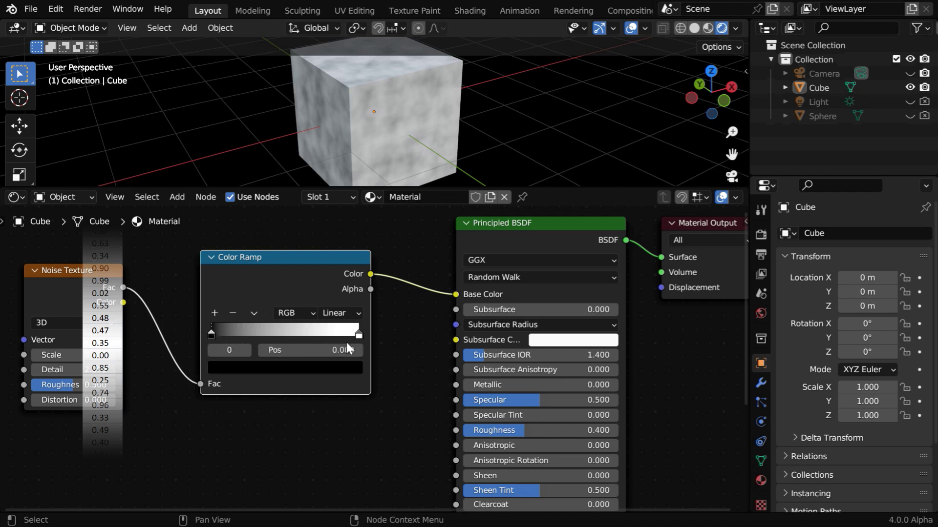
pyautogui.click(359, 334)
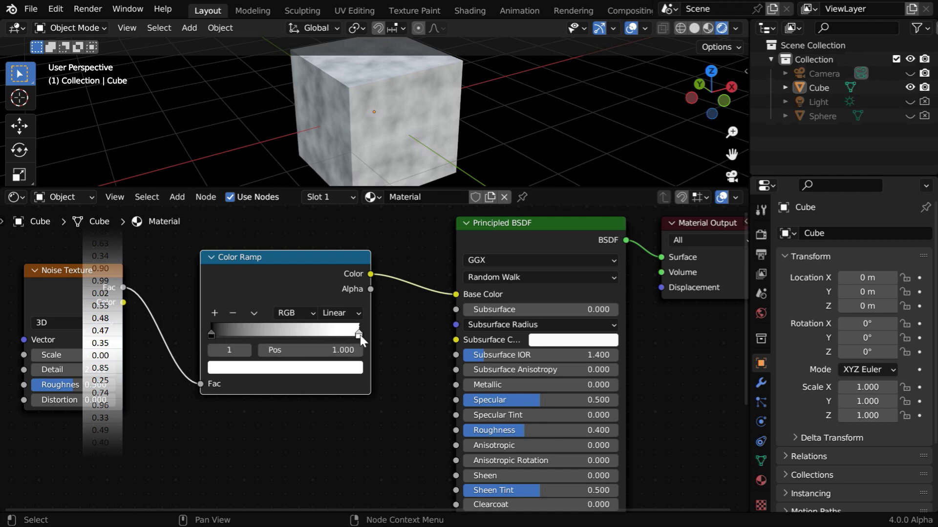
pyautogui.click(211, 332)
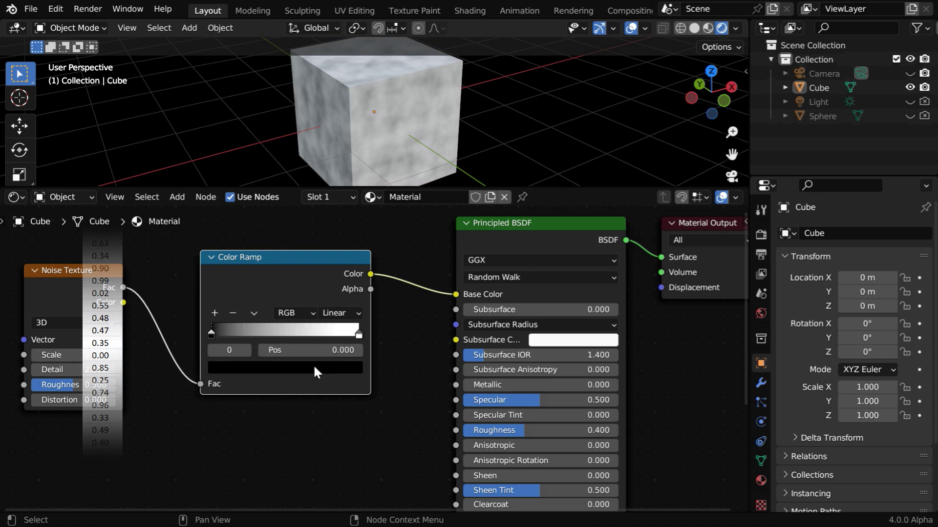
pyautogui.click(359, 335)
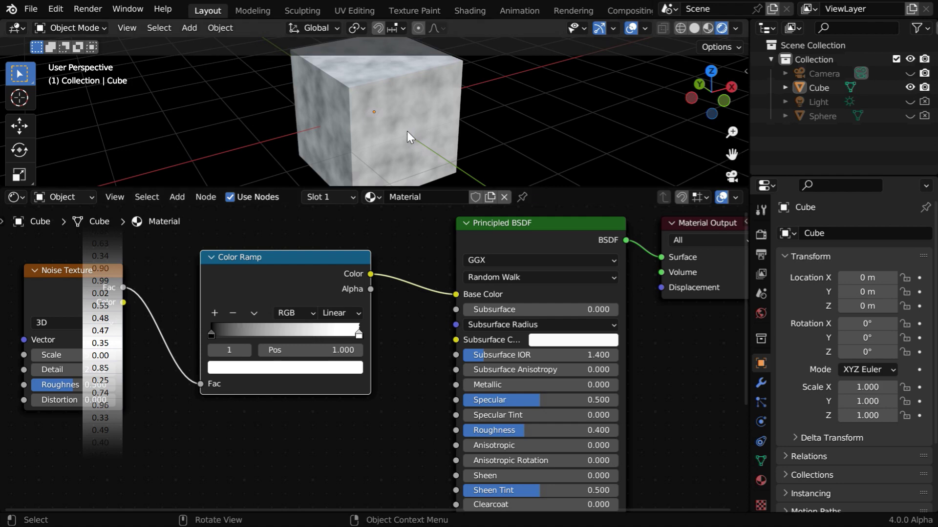
# - Slide the black ramp stop to 0.269, try the white stop at 0.656, then return it to 1.000
pyautogui.click(211, 335)
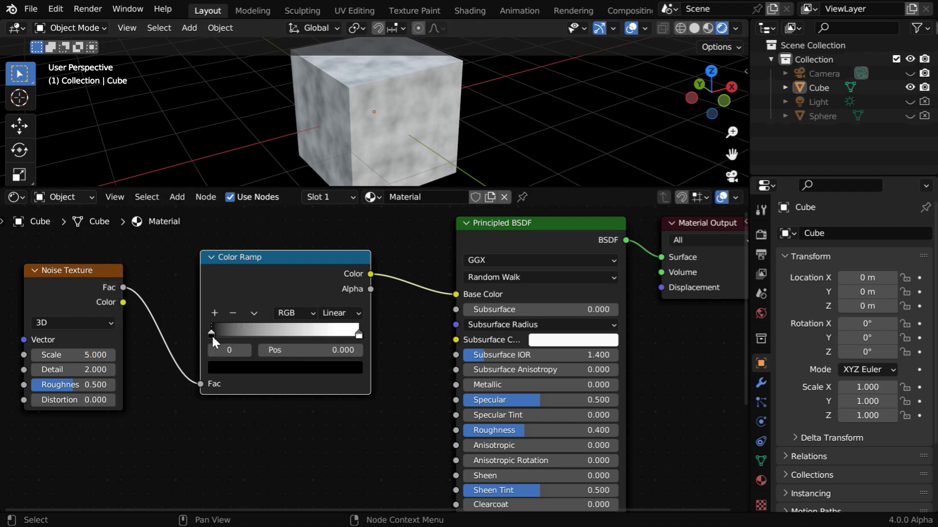
pyautogui.moveTo(212, 335); pyautogui.dragTo(253, 335)
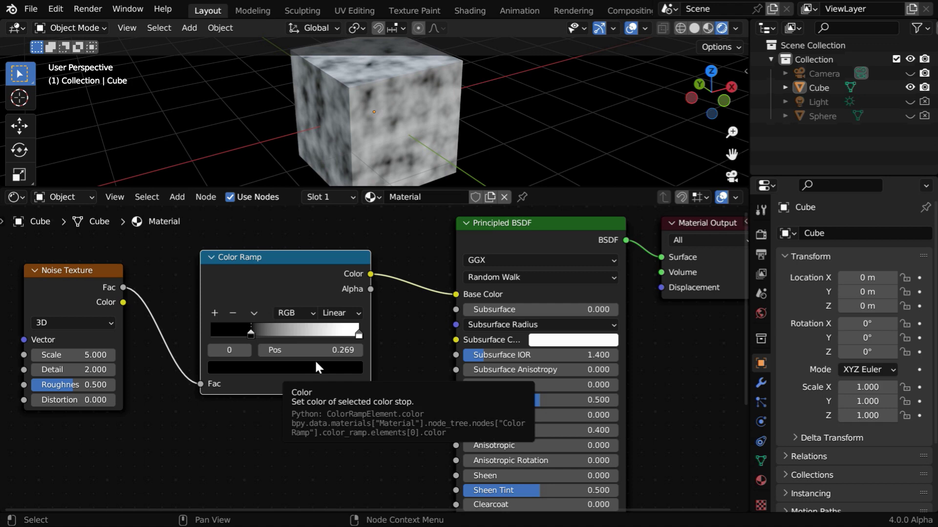
pyautogui.moveTo(359, 335); pyautogui.dragTo(304, 335)
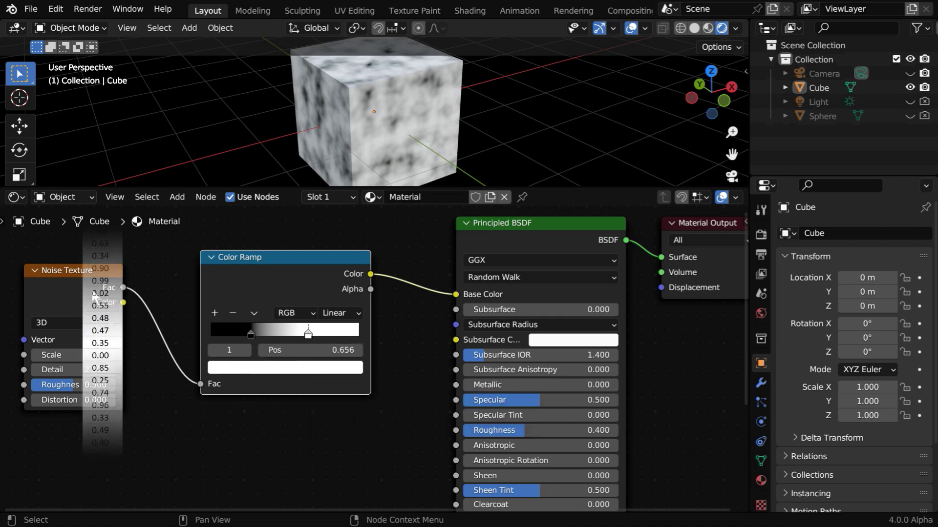
pyautogui.click(250, 334)
pyautogui.click(308, 334)
pyautogui.moveTo(309, 334); pyautogui.dragTo(363, 339)
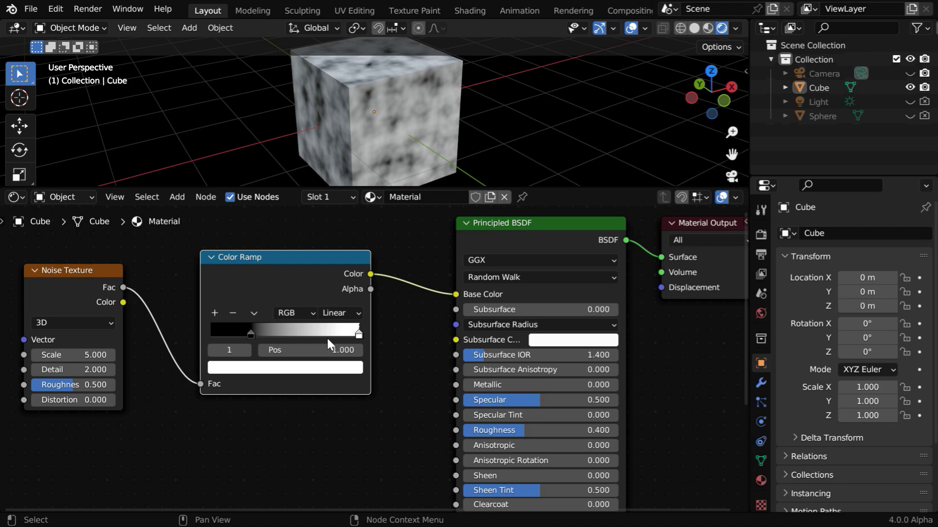
# - Add a new Color Ramp stop and make it saturated red
pyautogui.click(215, 313)
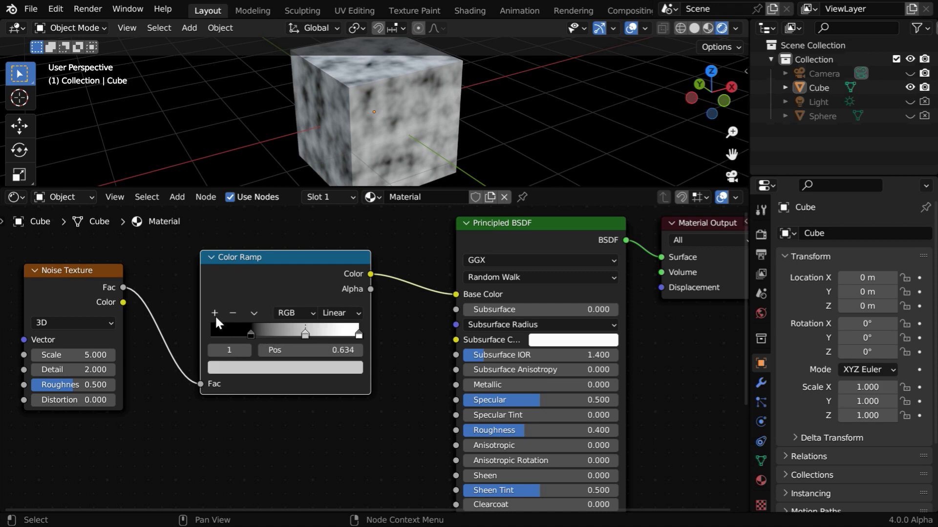
pyautogui.click(282, 368)
pyautogui.moveTo(222, 320); pyautogui.dragTo(308, 319)
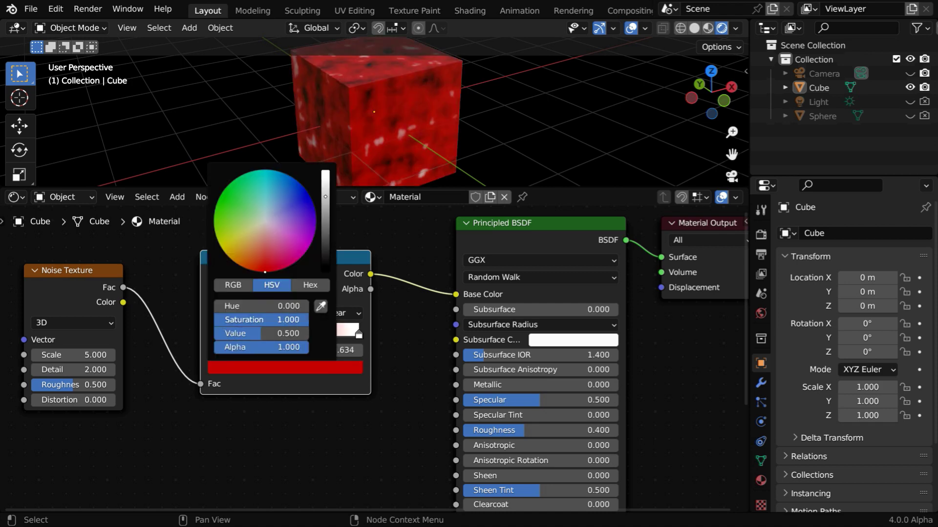
# - Add another stop coloured green with hue 0.35, then rotate the cube to inspect the texture
pyautogui.click(213, 313)
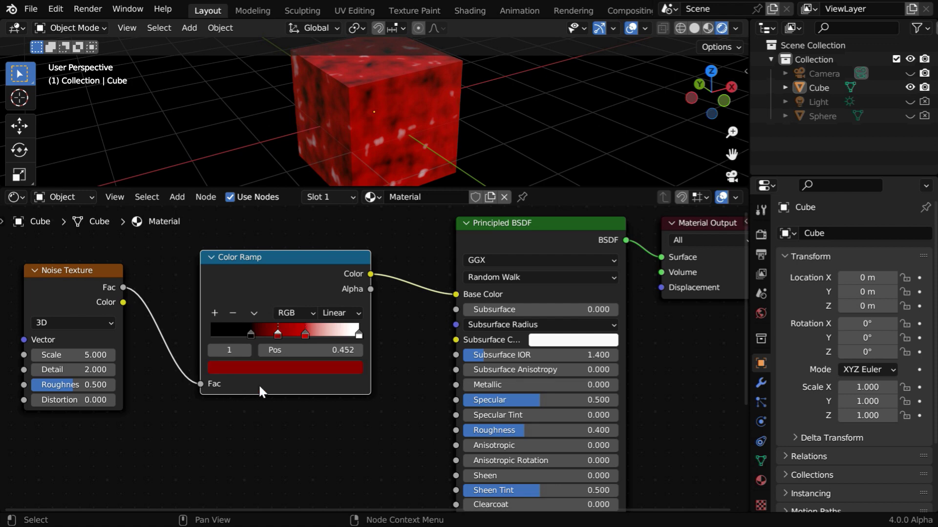
pyautogui.click(283, 365)
pyautogui.moveTo(230, 210); pyautogui.dragTo(217, 202)
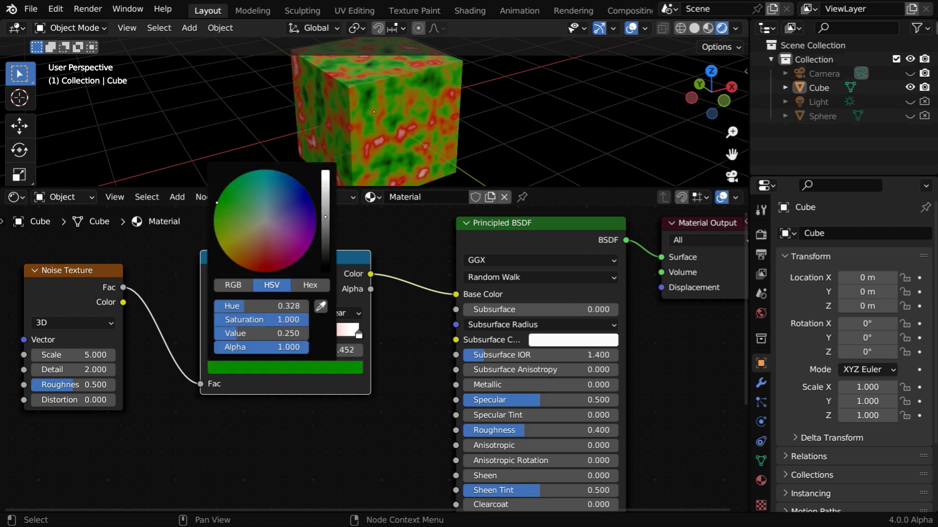
pyautogui.click(288, 307)
pyautogui.write('0.35')
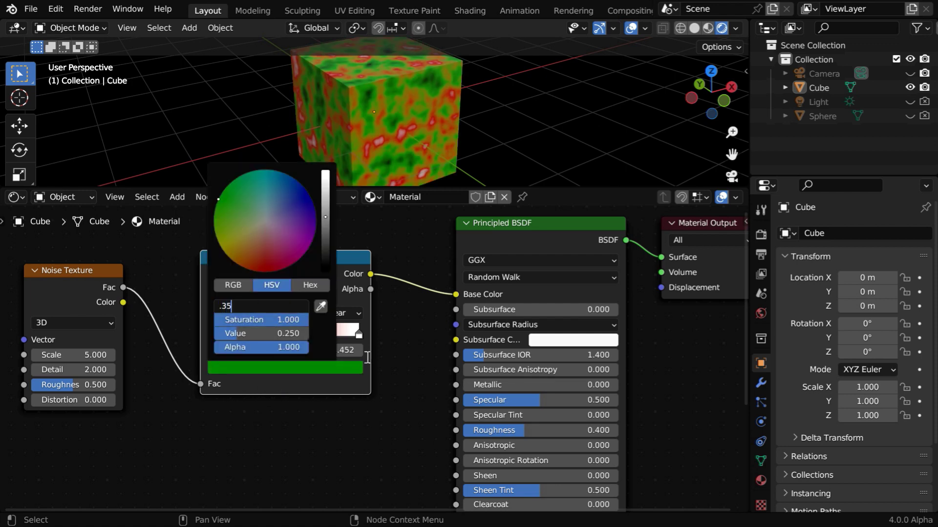
pyautogui.press('Return')
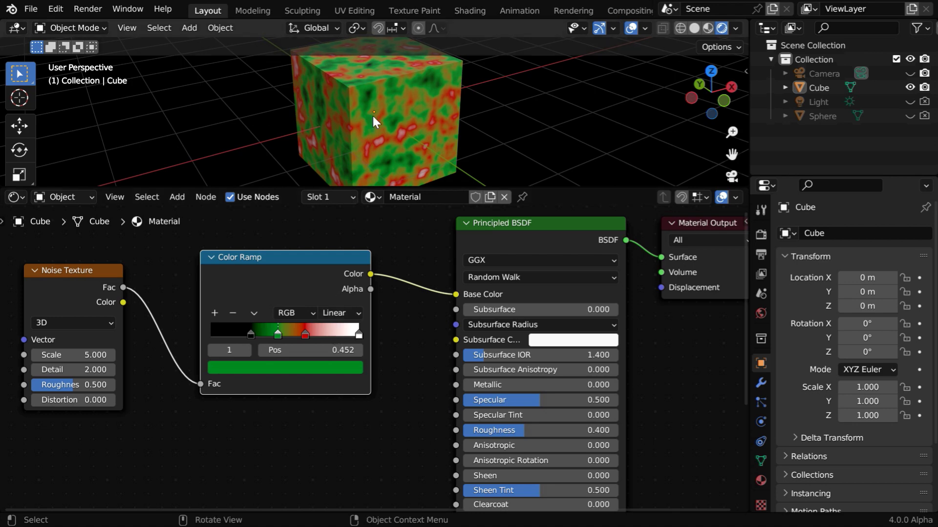
pyautogui.press('r')
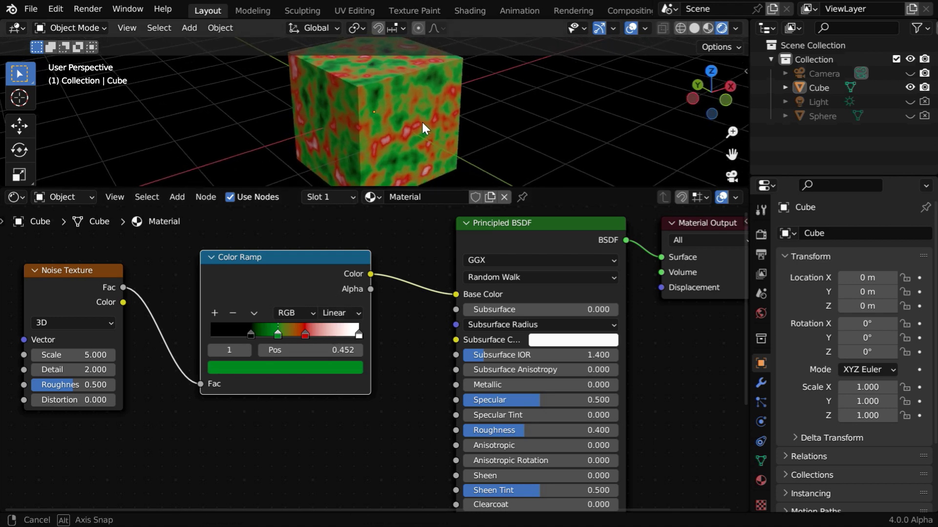
pyautogui.click(417, 119)
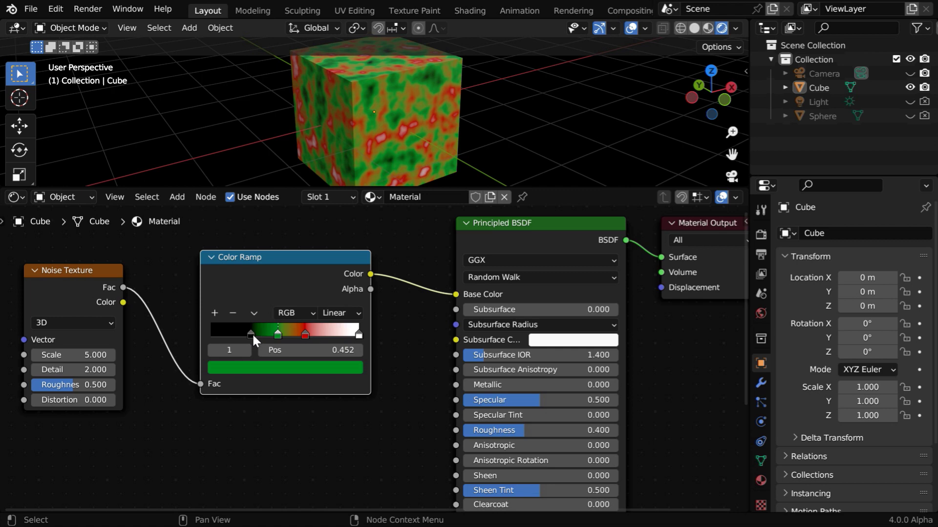
# - Slide a ramp stop left and the white stop to 0.873, keeping Noise Fac feeding the ramp
pyautogui.moveTo(250, 331); pyautogui.dragTo(270, 332)
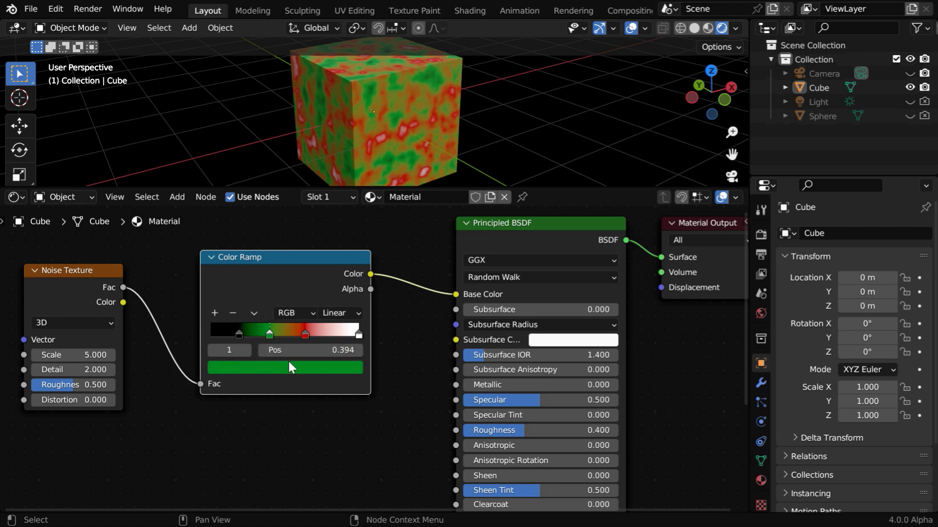
pyautogui.click(358, 335)
pyautogui.moveTo(341, 331); pyautogui.dragTo(340, 331)
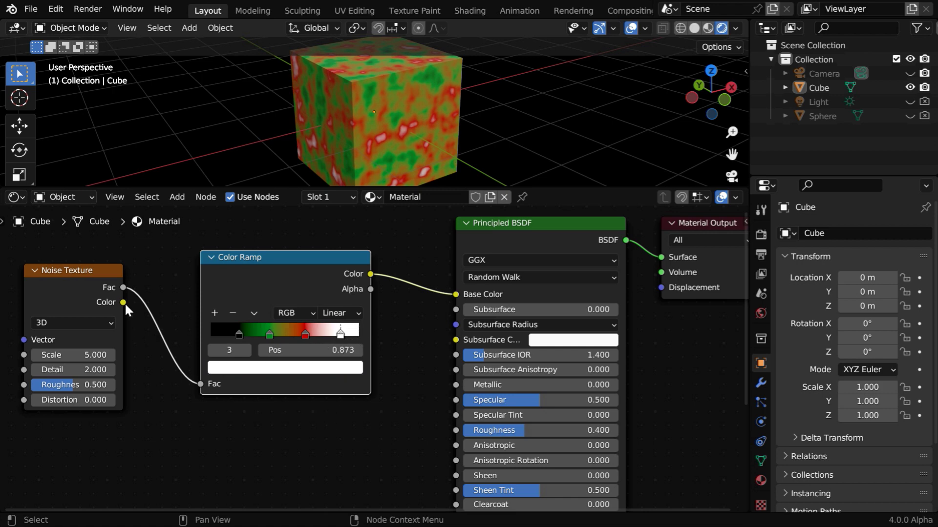
pyautogui.moveTo(124, 303); pyautogui.dragTo(198, 379)
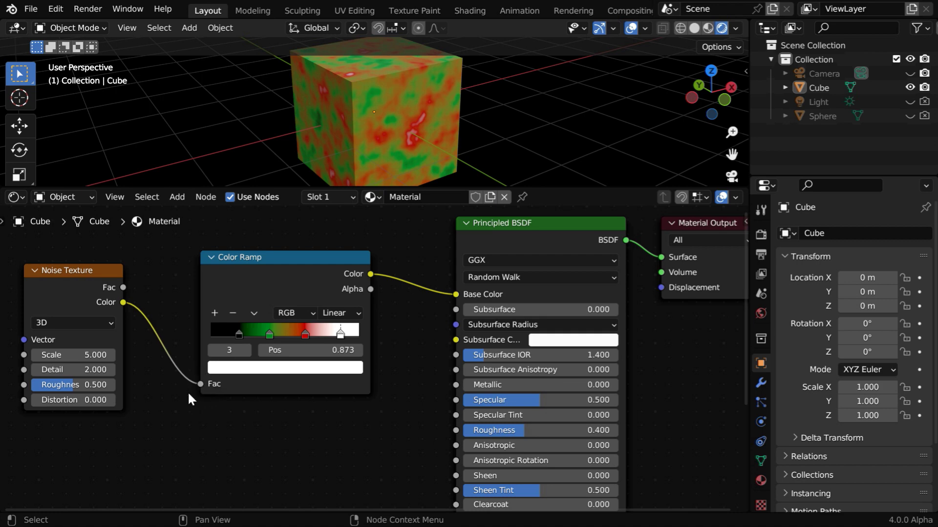
pyautogui.moveTo(125, 287); pyautogui.dragTo(198, 384)
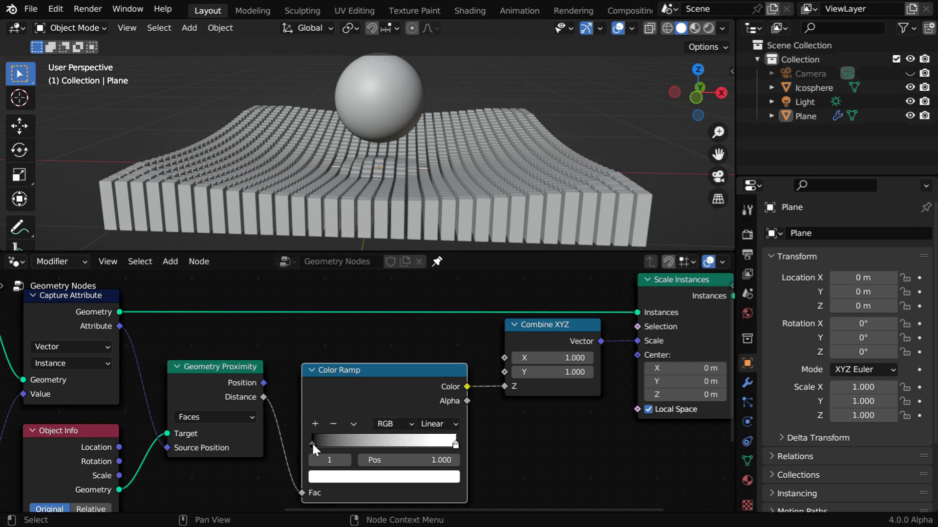
# - Move the instance ramp's white stop slightly left and its black stop right to reshape the dip
pyautogui.moveTo(312, 442); pyautogui.dragTo(357, 441)
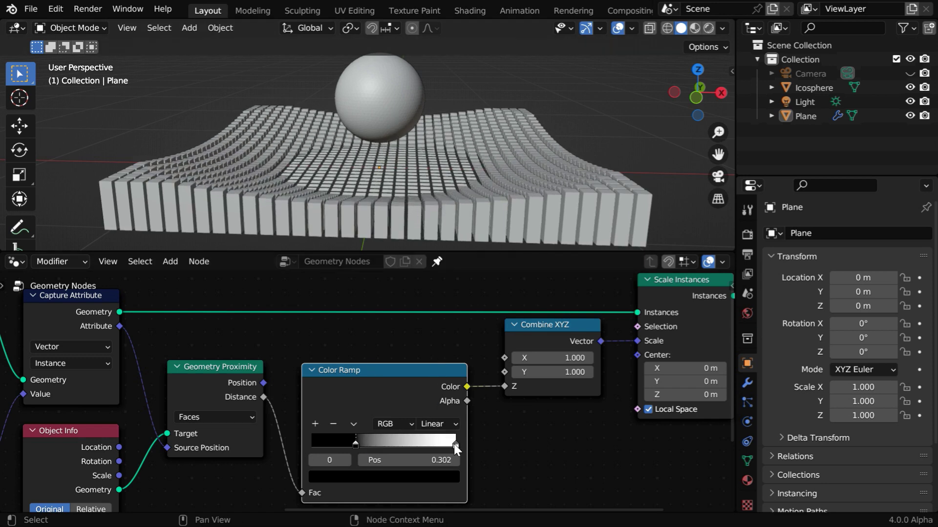
pyautogui.moveTo(454, 444); pyautogui.dragTo(436, 447)
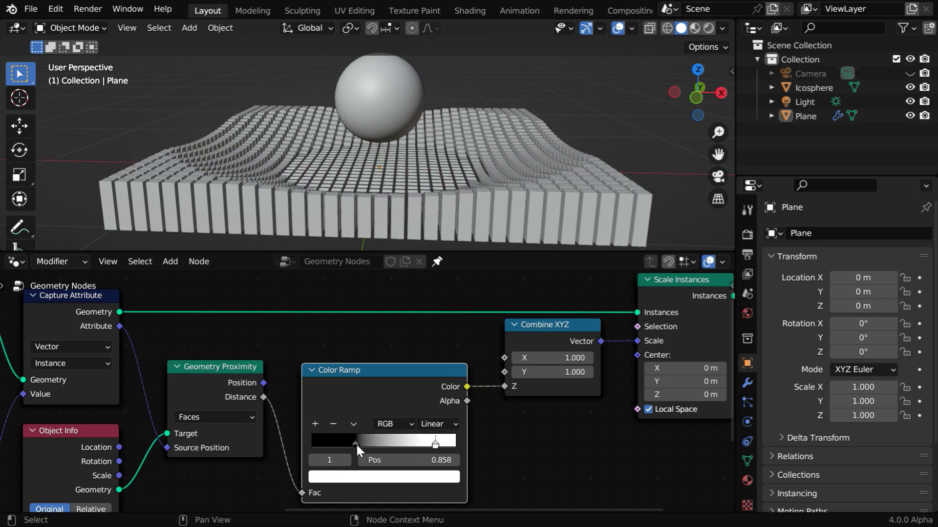
pyautogui.click(355, 444)
pyautogui.moveTo(354, 443); pyautogui.dragTo(422, 444)
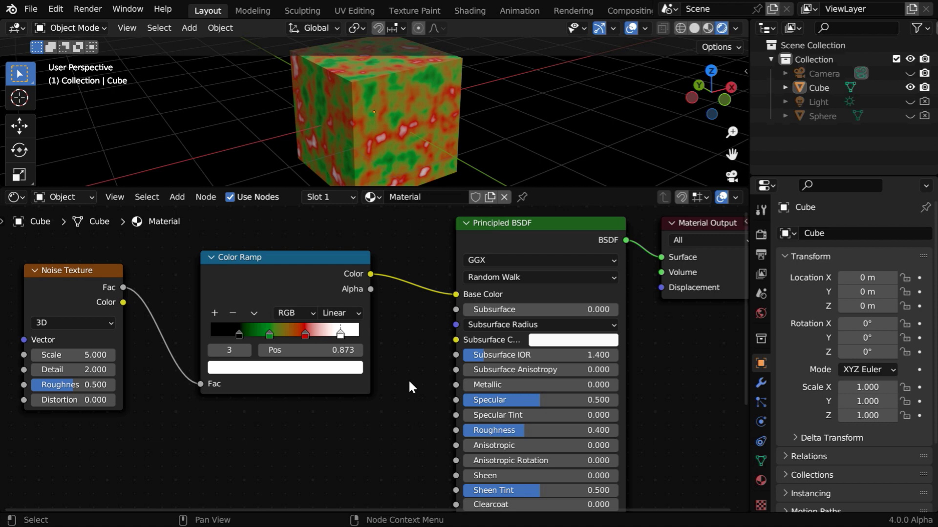
pyautogui.click(306, 331)
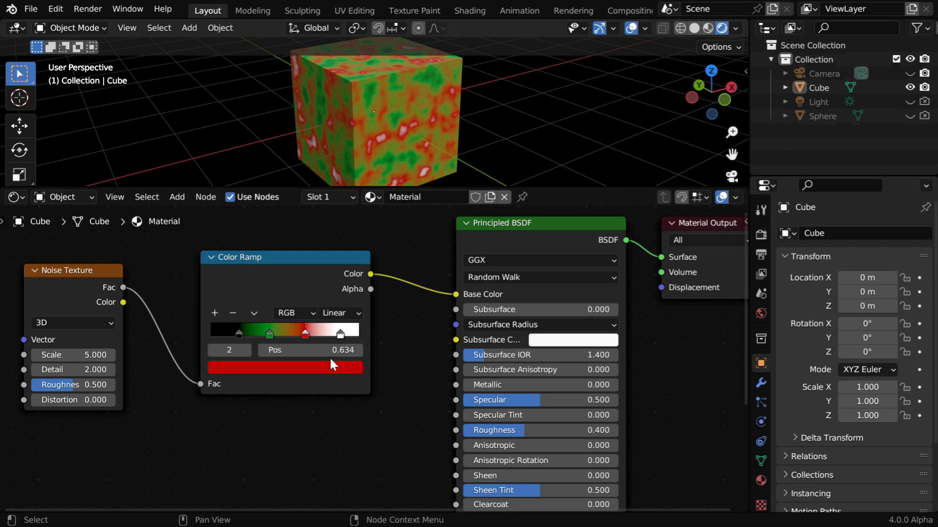
pyautogui.click(269, 334)
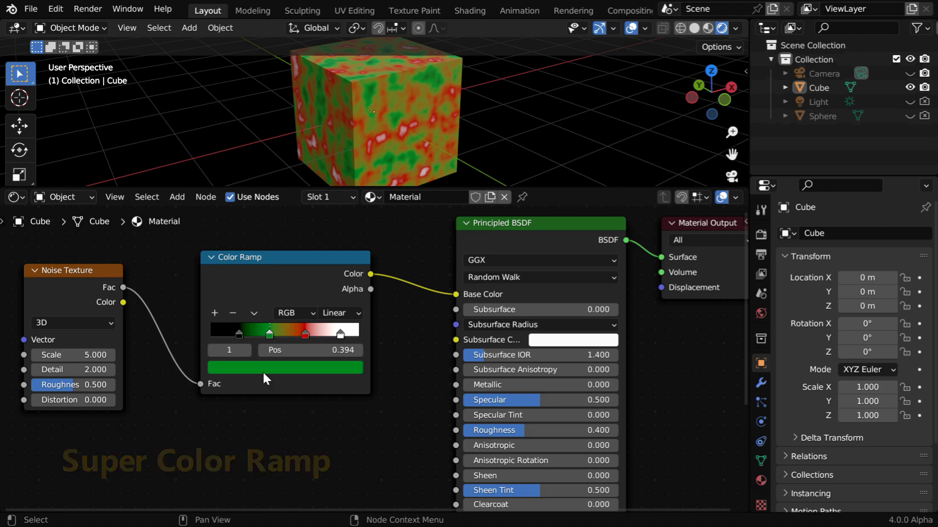
# - Cut the Color Ramp's link to Base Color and move the ramp aside
pyautogui.click(181, 198)
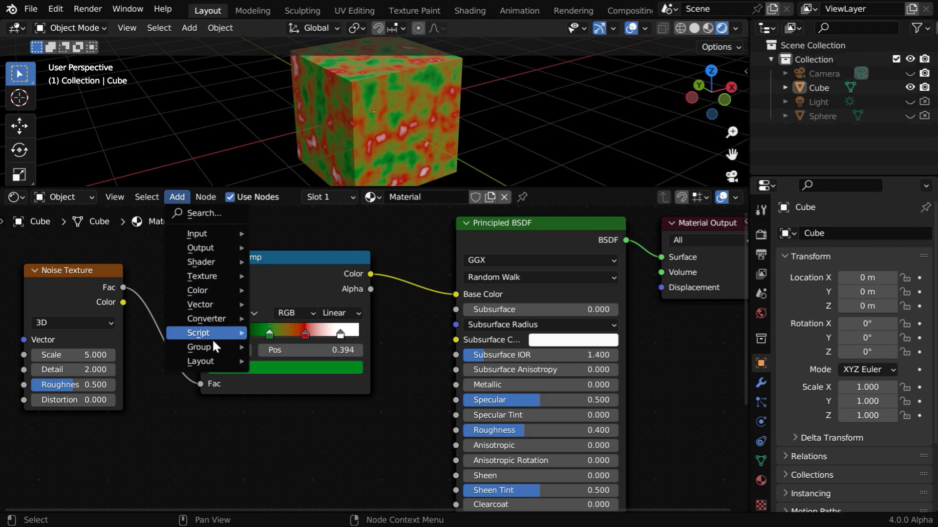
pyautogui.moveTo(214, 347)
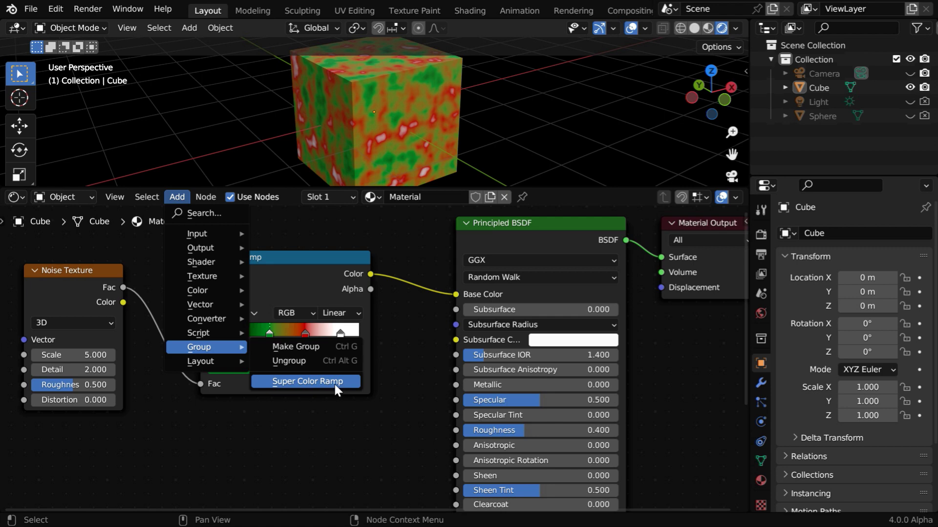
pyautogui.keyDown('ctrl'); pyautogui.moveTo(414, 269); pyautogui.dragTo(414, 281, button='right'); pyautogui.keyUp('ctrl')
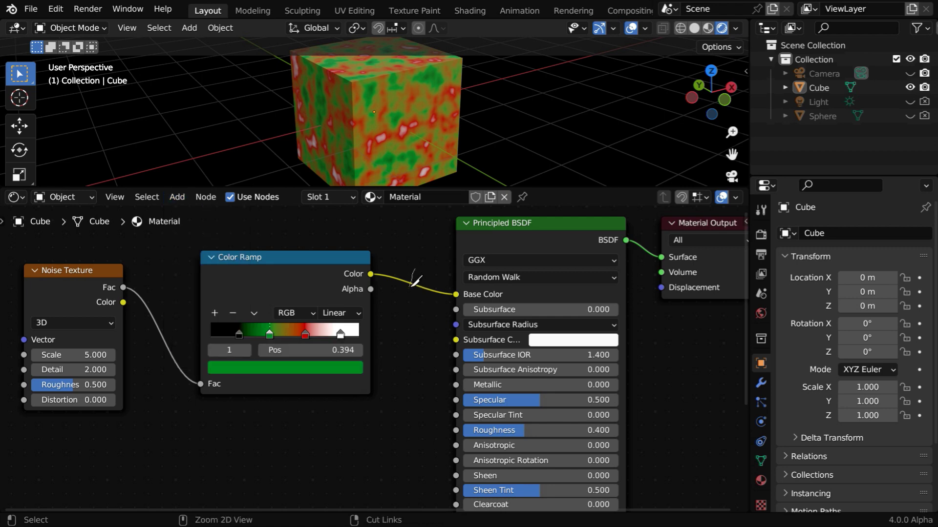
pyautogui.moveTo(365, 257)
pyautogui.mouseDown()
pyautogui.moveTo(251, 340)
pyautogui.moveTo(69, 412)
pyautogui.moveTo(107, 423)
pyautogui.mouseUp()
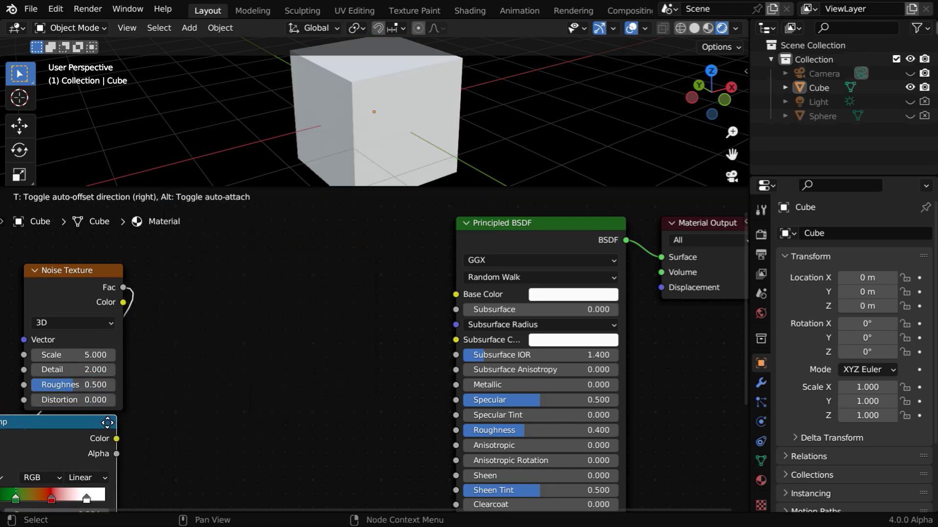
# - Add a Super Color Ramp group node and place it left of the Principled BSDF
pyautogui.click(178, 198)
pyautogui.moveTo(215, 347)
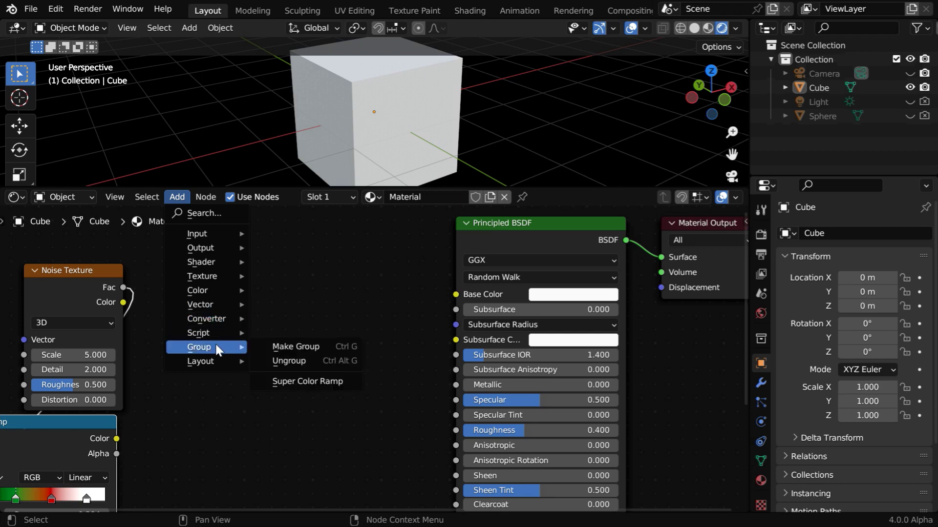
pyautogui.click(297, 381)
pyautogui.click(239, 282)
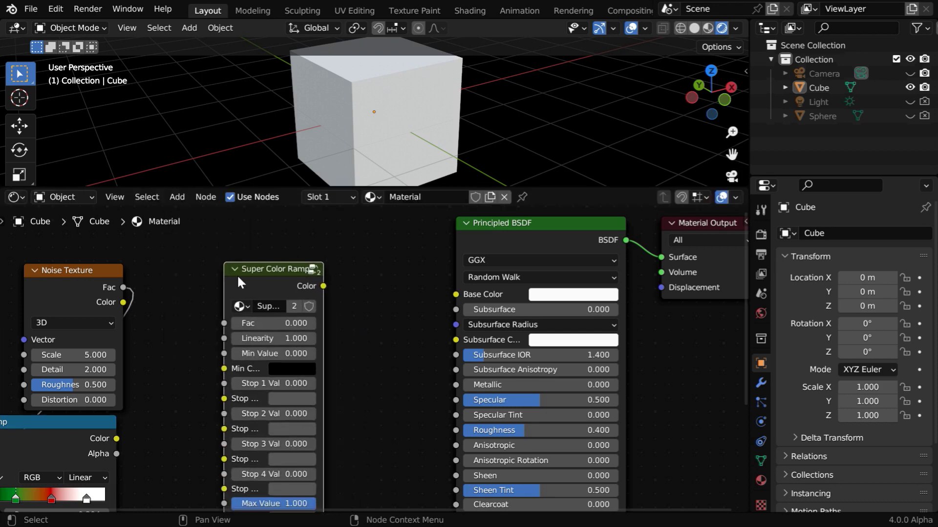
# - Widen the Super Color Ramp, wire Noise Fac into its Fac and its Color into Base Color
pyautogui.moveTo(324, 362); pyautogui.dragTo(368, 364)
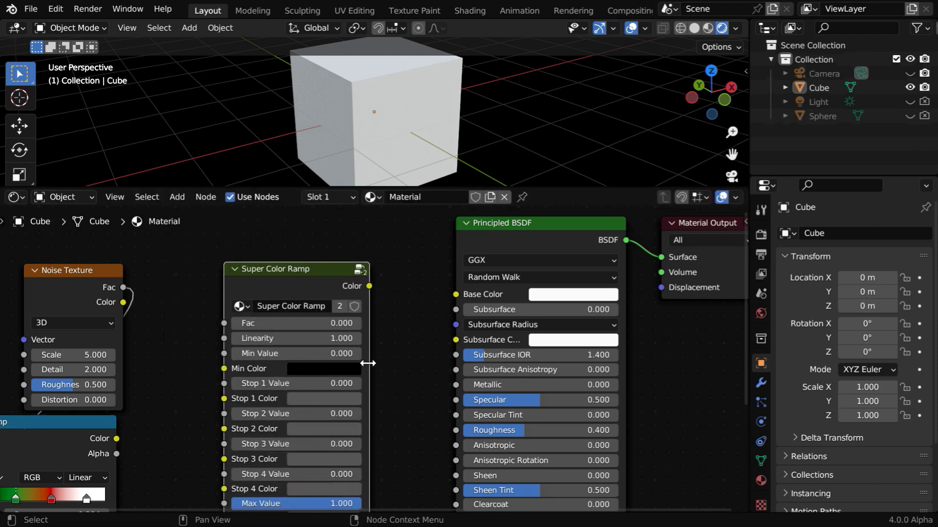
pyautogui.moveTo(124, 288); pyautogui.dragTo(224, 323)
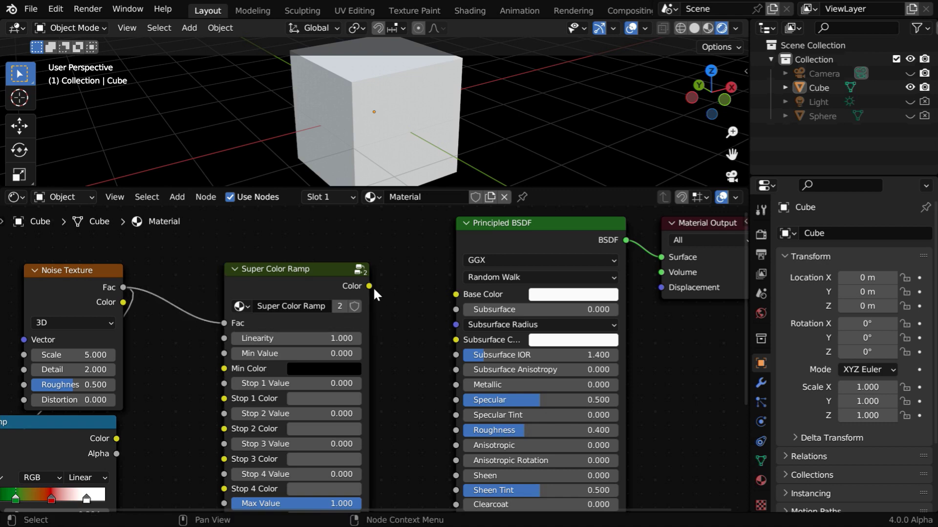
pyautogui.moveTo(370, 284); pyautogui.dragTo(456, 295)
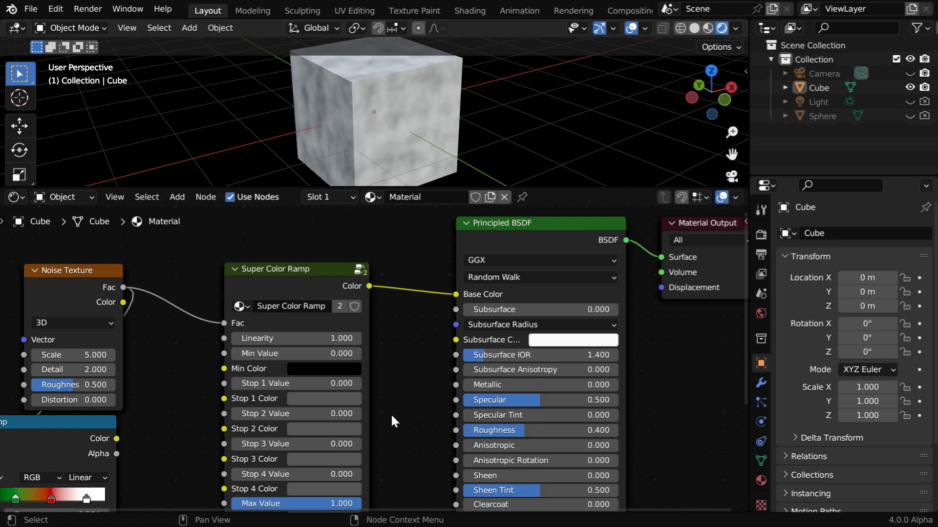
pyautogui.moveTo(390, 414); pyautogui.dragTo(585, 371, button='middle')
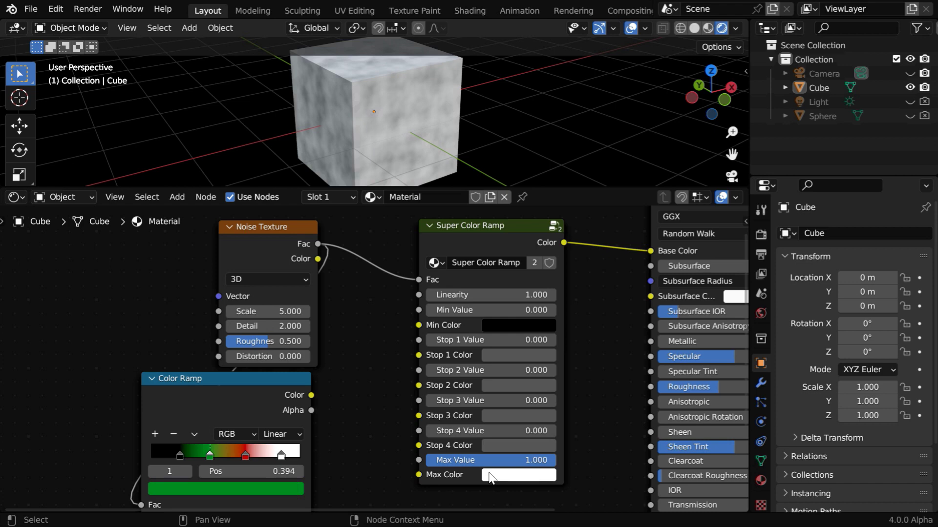
# - Raise the Super Color Ramp's Min Value to 0.306 and lower Max Value to 0.860
pyautogui.click(527, 476)
pyautogui.click(526, 477)
pyautogui.moveTo(436, 314); pyautogui.dragTo(476, 313)
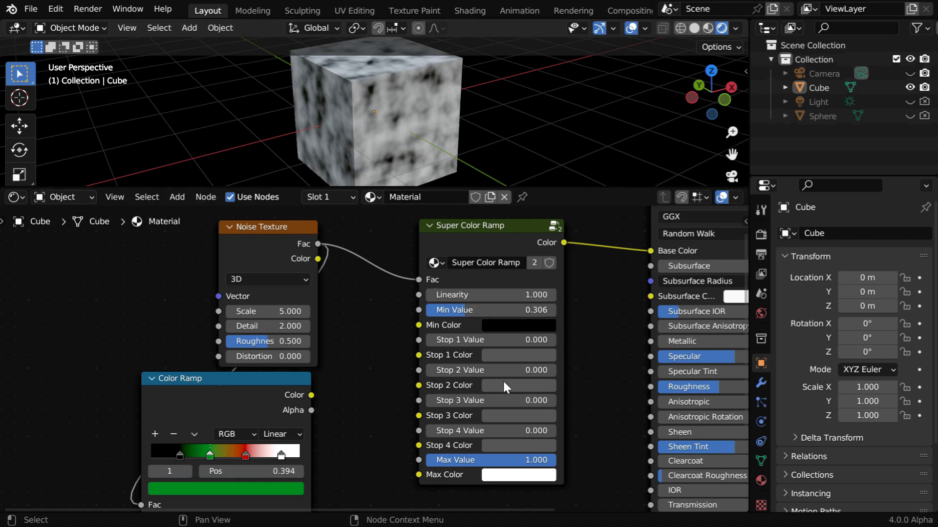
pyautogui.moveTo(552, 460); pyautogui.dragTo(540, 460)
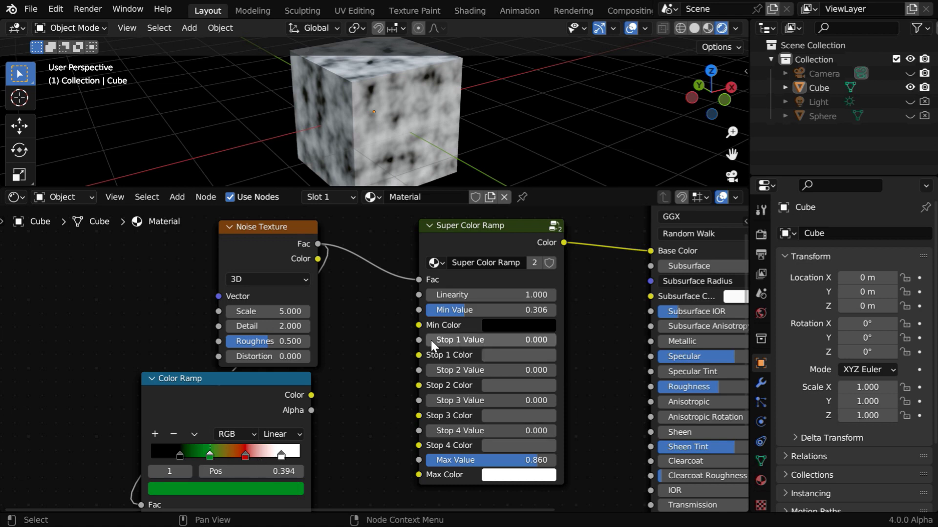
# - Set Stop 1 Value to 0.394 and give Stop 1 a saturated green colour with hue 0.35
pyautogui.moveTo(431, 341); pyautogui.dragTo(494, 340)
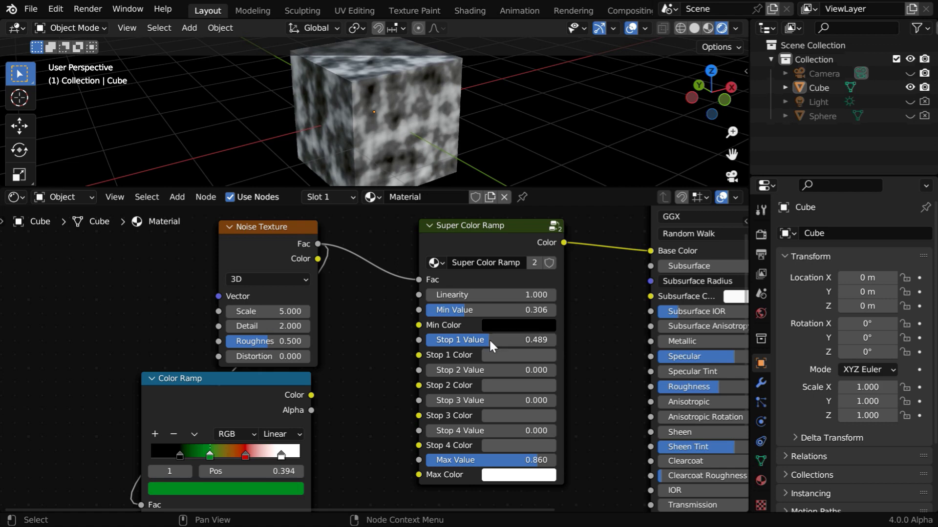
pyautogui.click(509, 354)
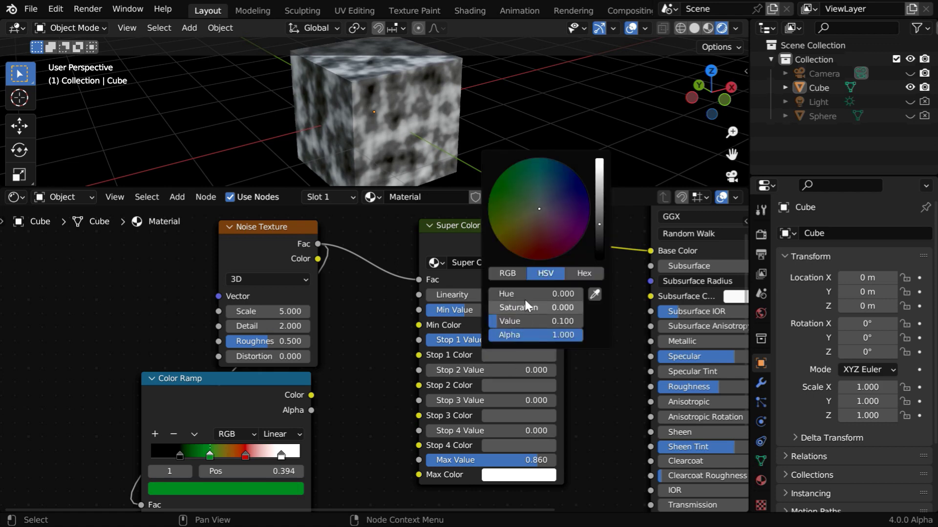
pyautogui.moveTo(514, 195); pyautogui.dragTo(495, 182)
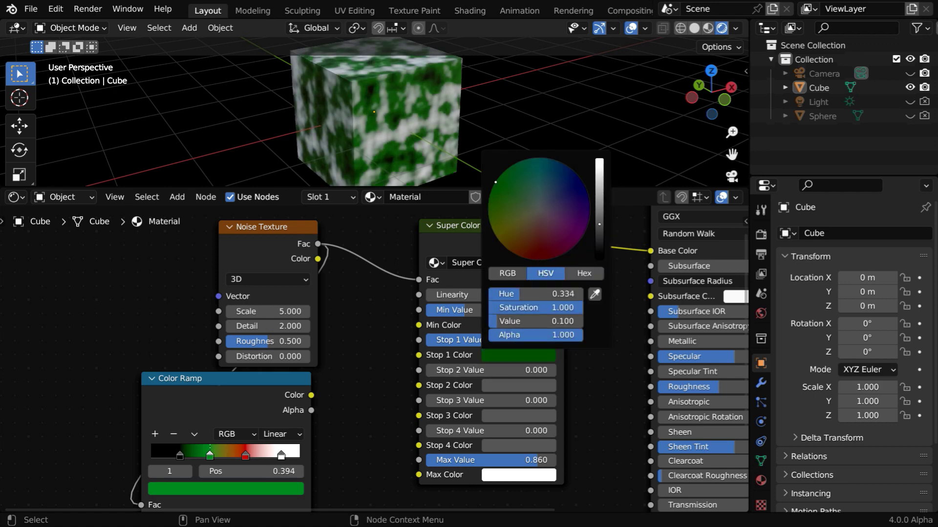
pyautogui.click(537, 293)
pyautogui.write('.35')
pyautogui.press('Return')
pyautogui.click(552, 321)
pyautogui.press('BackSpace')
pyautogui.write('.25')
pyautogui.press('Return')
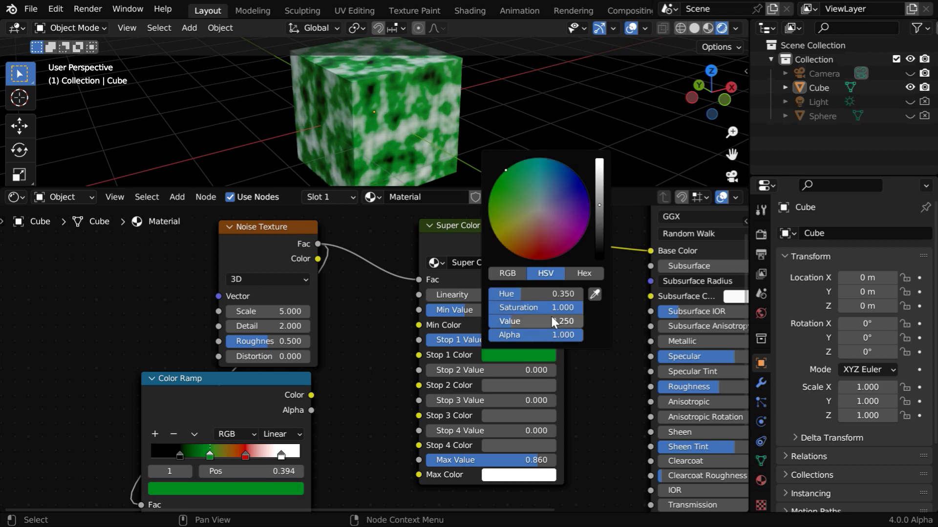
# - Set Stop 2 Value to 0.634 and give Stop 2 a bright red colour at saturation 1.0
pyautogui.moveTo(430, 373); pyautogui.dragTo(519, 393)
pyautogui.click(520, 388)
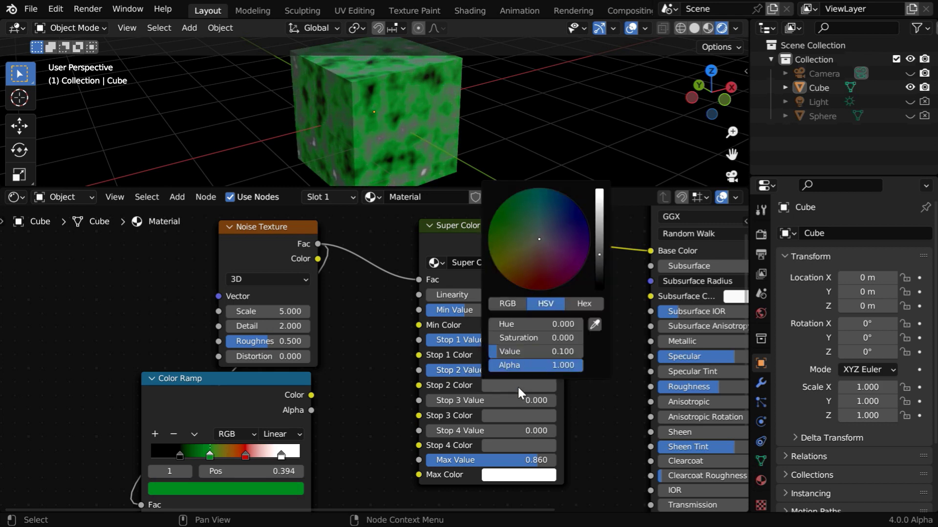
pyautogui.click(540, 291)
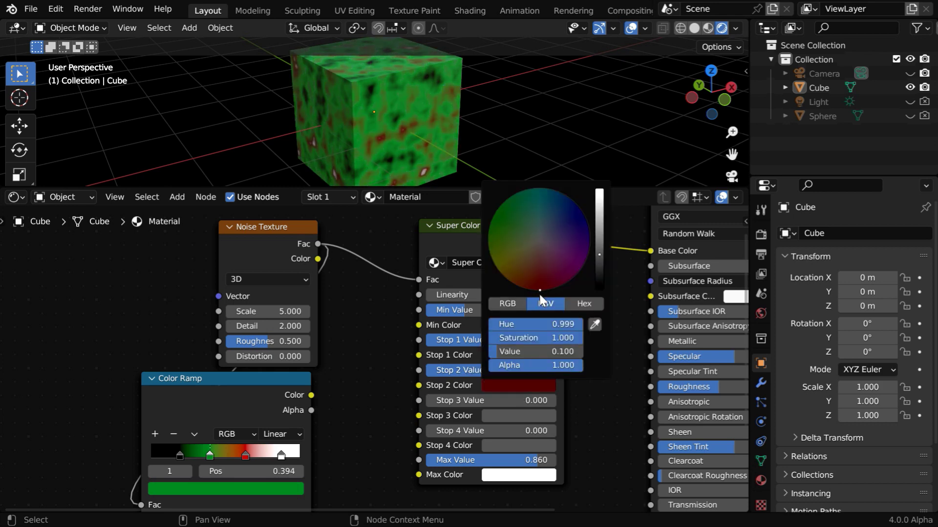
pyautogui.click(537, 339)
pyautogui.press('Return')
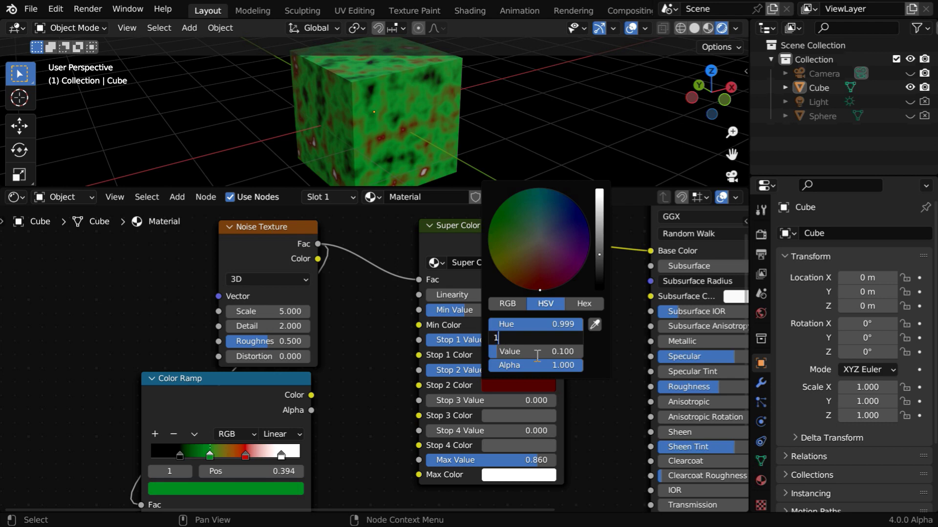
pyautogui.click(537, 352)
pyautogui.press('BackSpace')
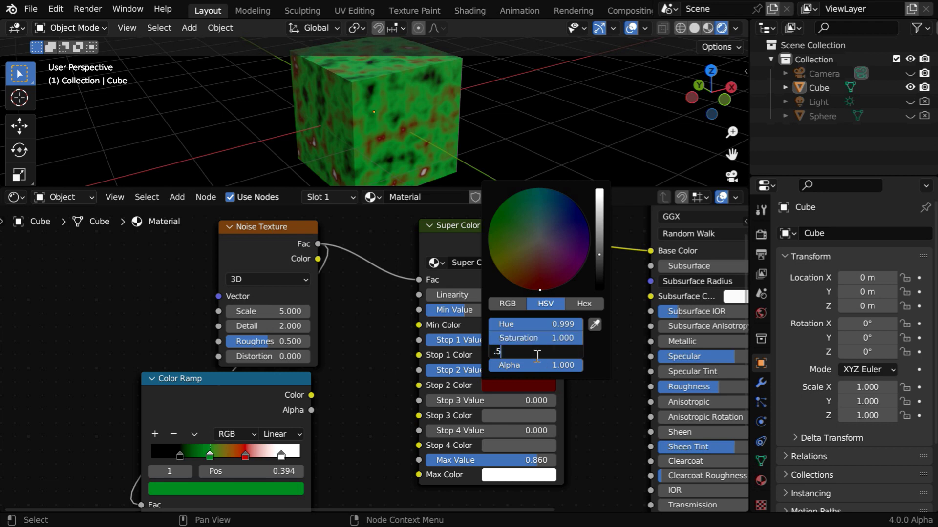
pyautogui.press('Return')
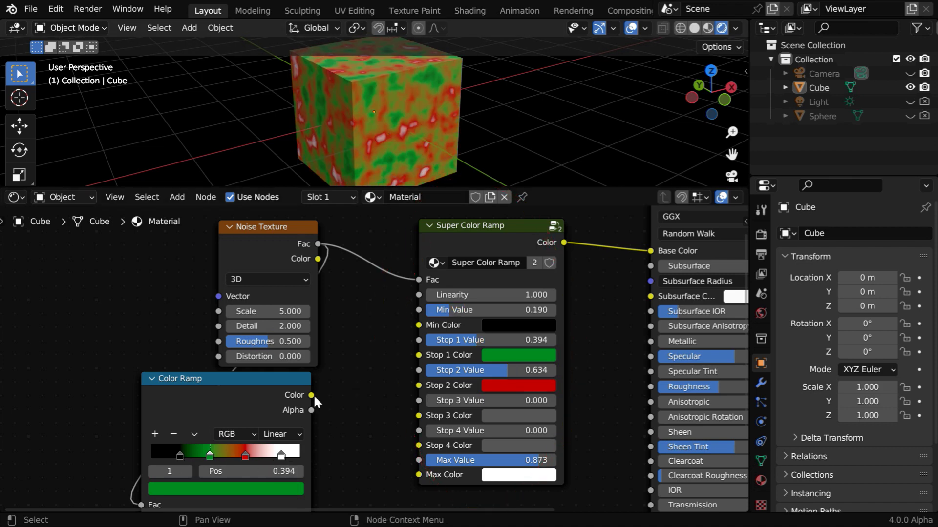
pyautogui.moveTo(311, 395); pyautogui.dragTo(650, 251)
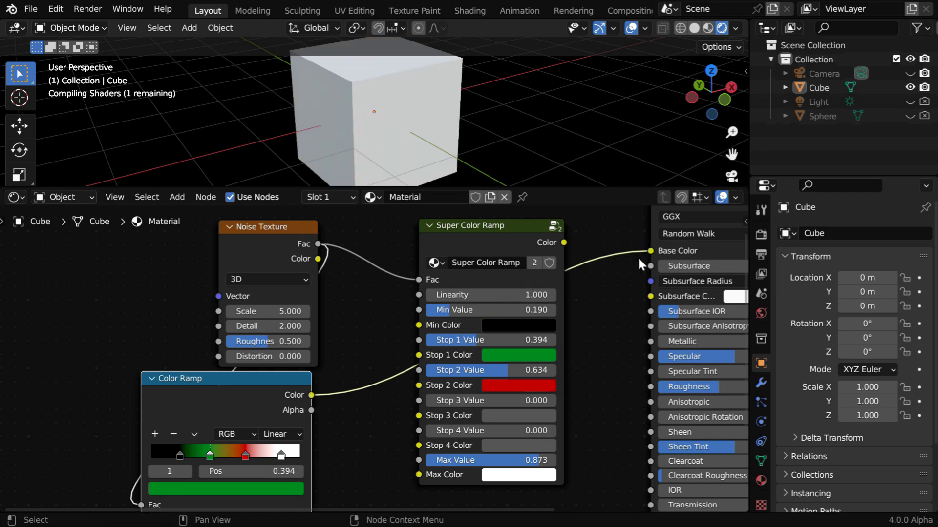
pyautogui.moveTo(564, 242); pyautogui.dragTo(650, 251)
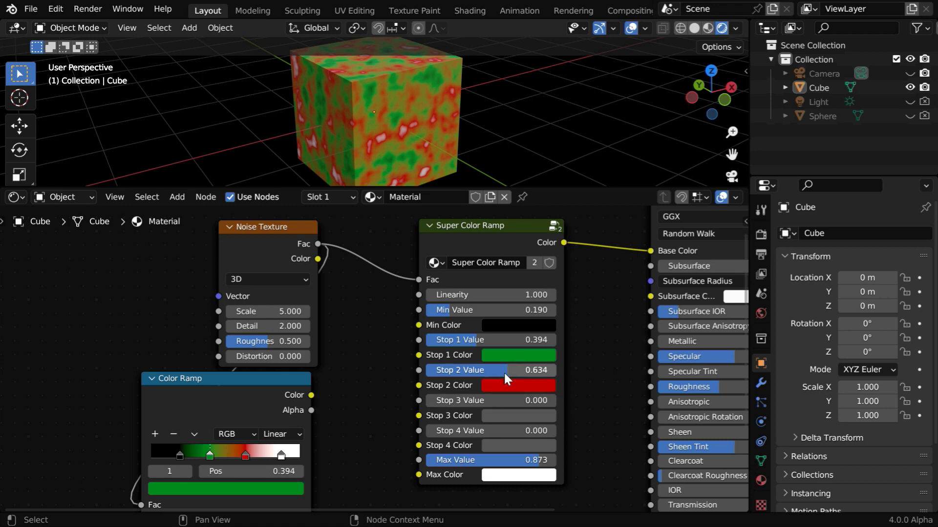
pyautogui.moveTo(505, 376); pyautogui.dragTo(473, 374)
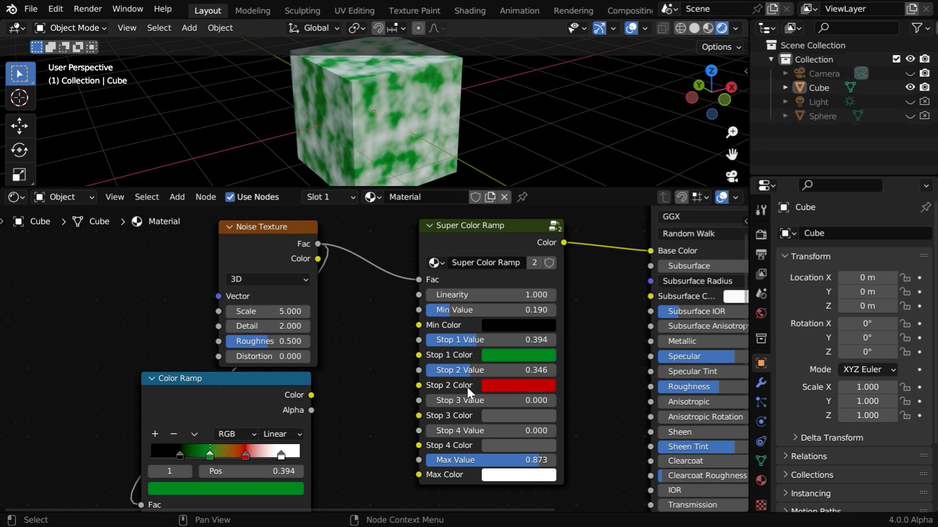
pyautogui.click(534, 370)
pyautogui.write('.')
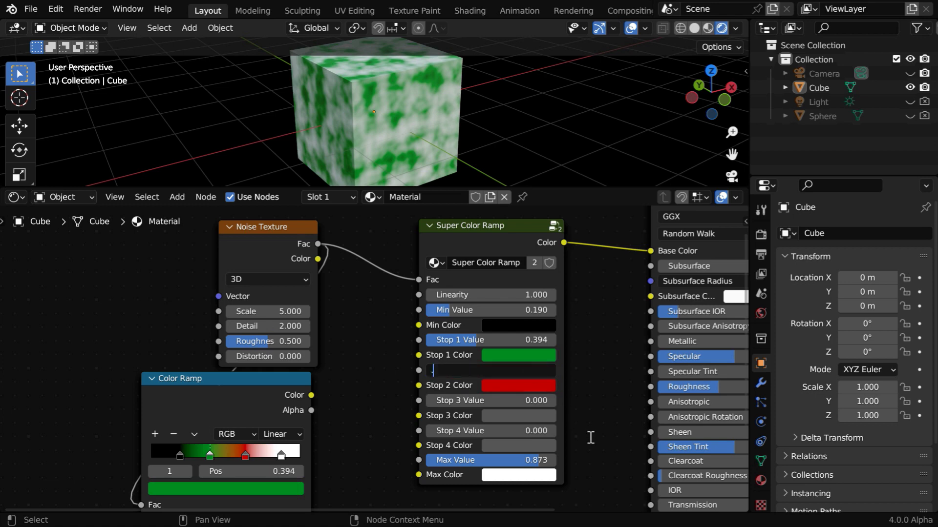
pyautogui.write('634')
# - Keep Stop 2 at 0.634, nudge Stop 3 Value, and set Linearity to 0
pyautogui.press('Return')
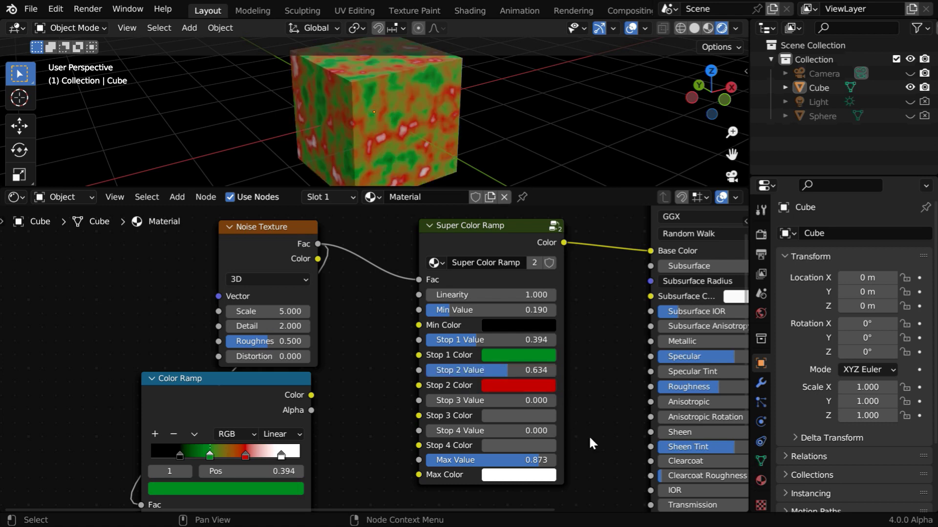
pyautogui.moveTo(435, 404)
pyautogui.mouseDown()
pyautogui.moveTo(523, 404)
pyautogui.moveTo(426, 406)
pyautogui.mouseUp()
pyautogui.click(293, 440)
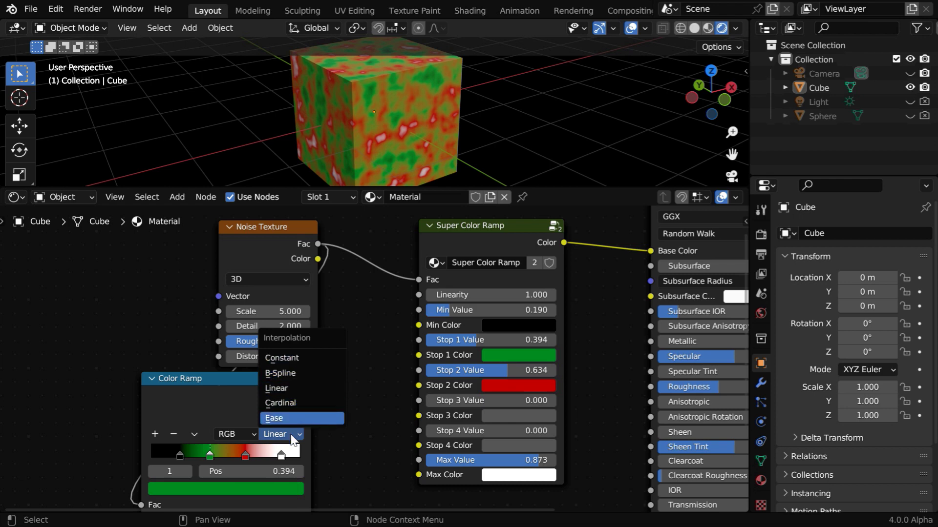
pyautogui.click(537, 295)
pyautogui.write('0')
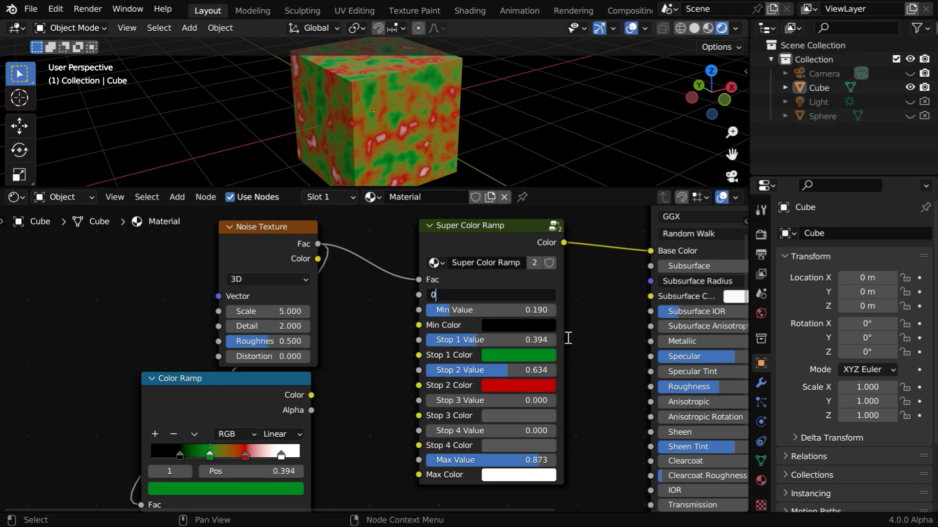
pyautogui.press('Return')
# - Compare the plain Color Ramp on Constant interpolation on the cube, then reconnect the Super Color Ramp to Base Color
pyautogui.click(294, 435)
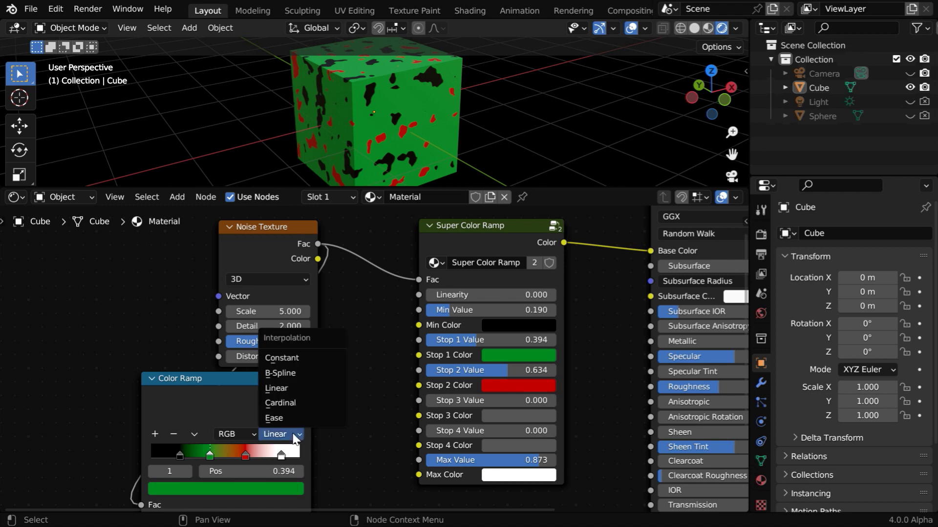
pyautogui.click(291, 358)
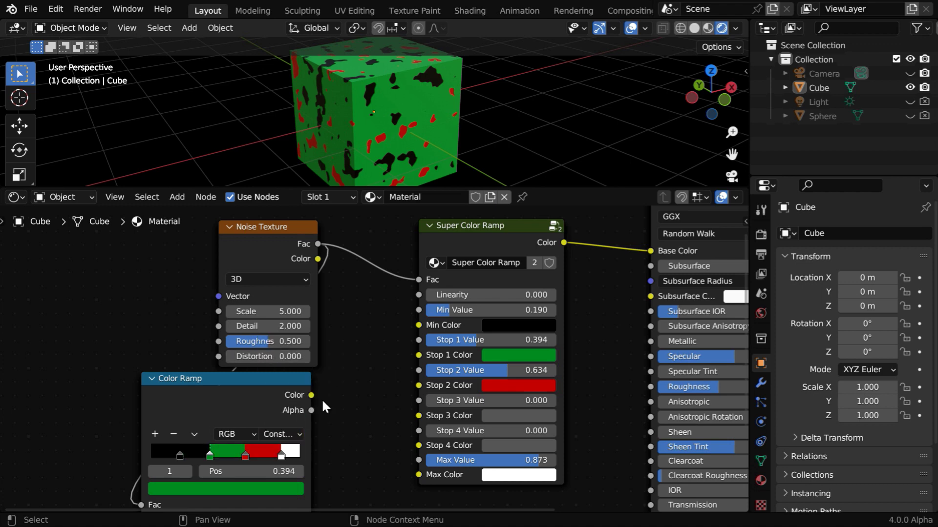
pyautogui.moveTo(311, 395); pyautogui.dragTo(650, 251)
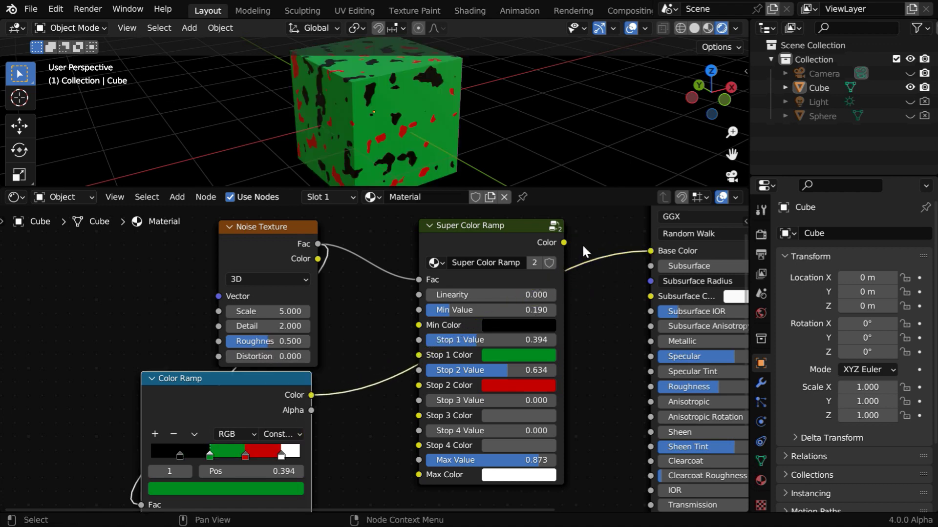
pyautogui.moveTo(563, 242); pyautogui.dragTo(650, 250)
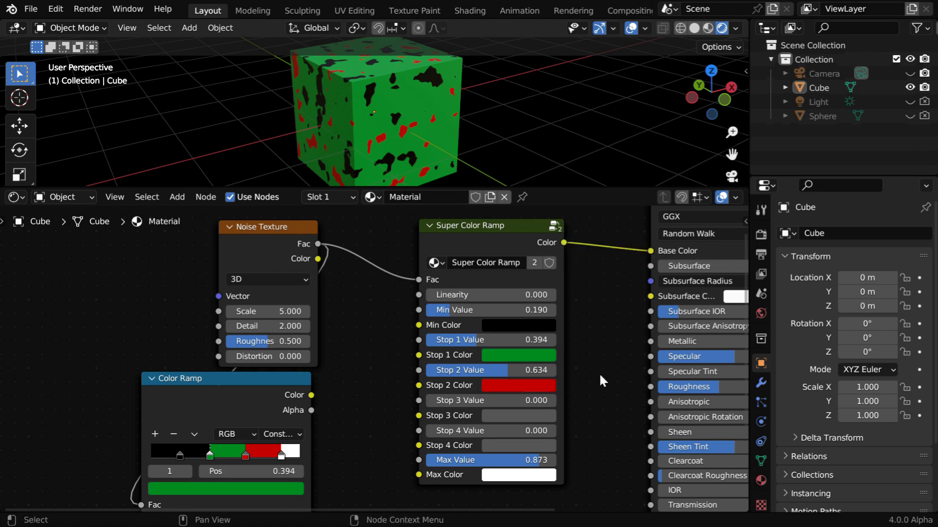
# - Return Linearity to 1 and set the Color Ramp to Linear interpolation
pyautogui.click(529, 295)
pyautogui.write('1')
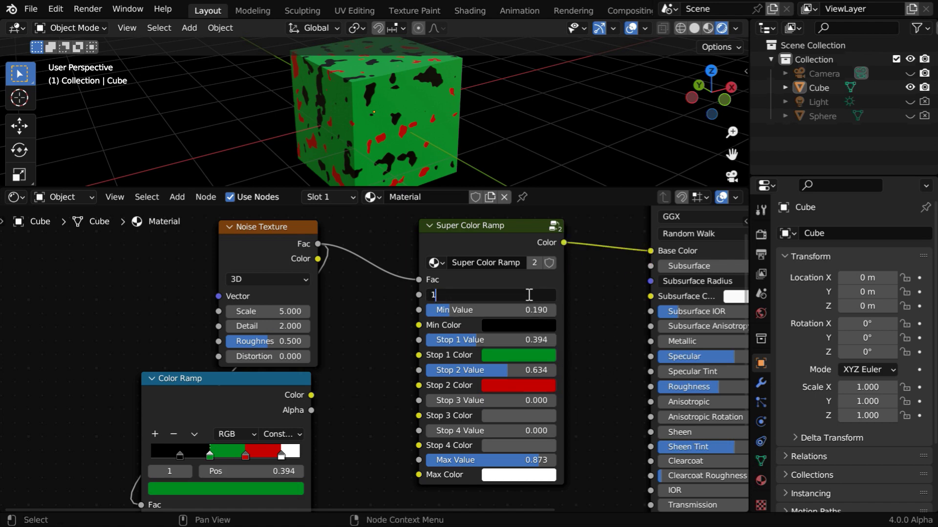
pyautogui.press('Return')
pyautogui.click(292, 434)
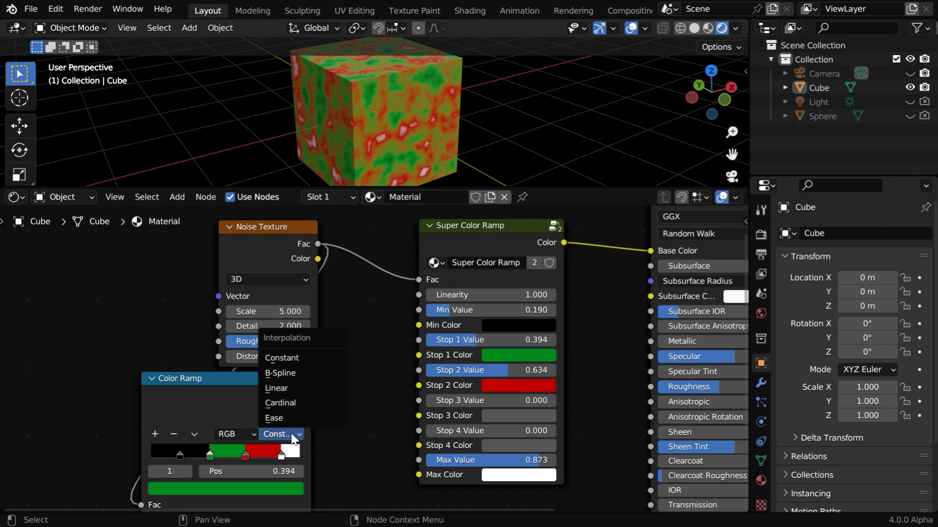
pyautogui.click(283, 389)
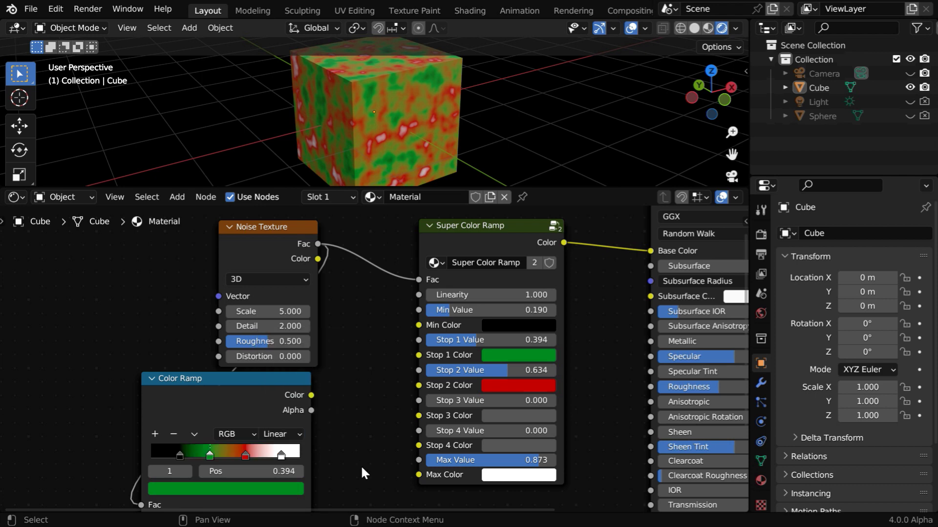
# - Lower the Super Color Ramp's Linearity to 0.2 and check the Color Ramp's interpolation options
pyautogui.click(527, 295)
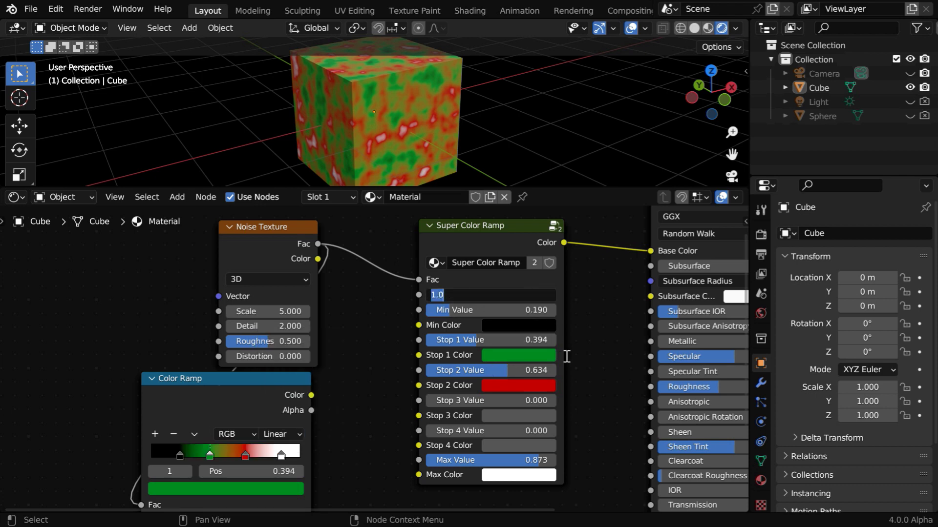
pyautogui.write('-')
pyautogui.write('2')
pyautogui.press('Return')
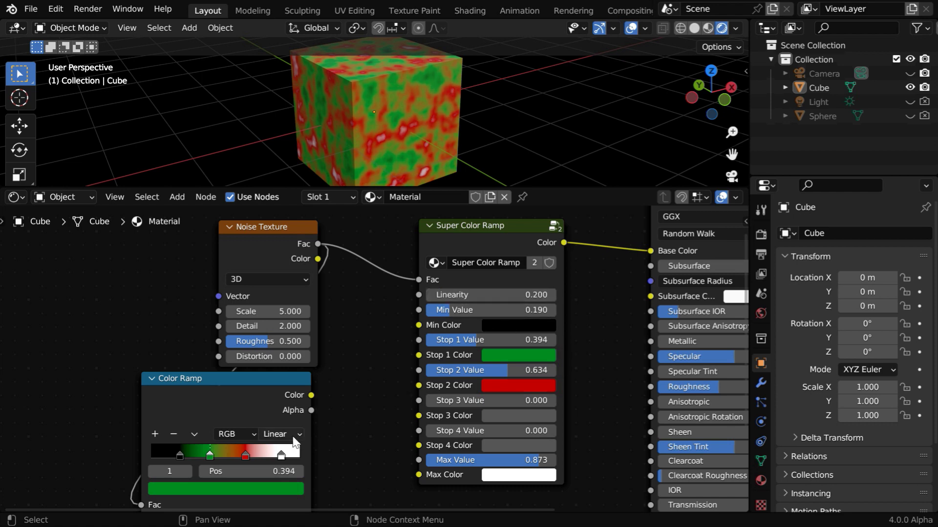
pyautogui.click(289, 434)
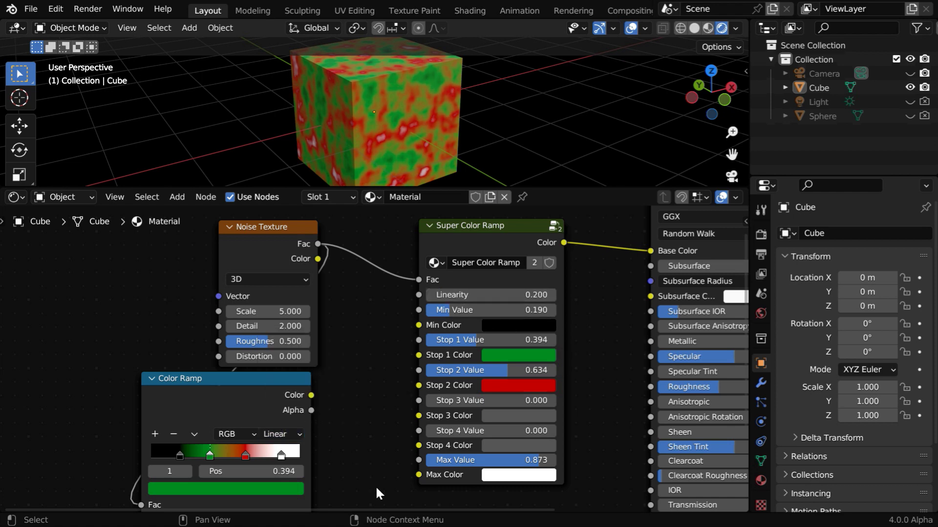
# - Set Linearity to 1 and confirm the Color Ramp stays on Linear interpolation
pyautogui.click(534, 295)
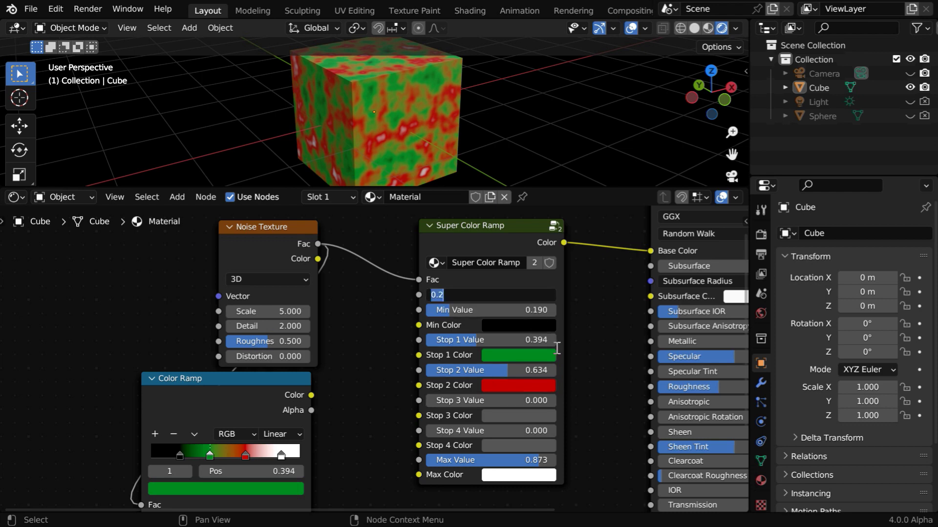
pyautogui.write('1')
pyautogui.press('Return')
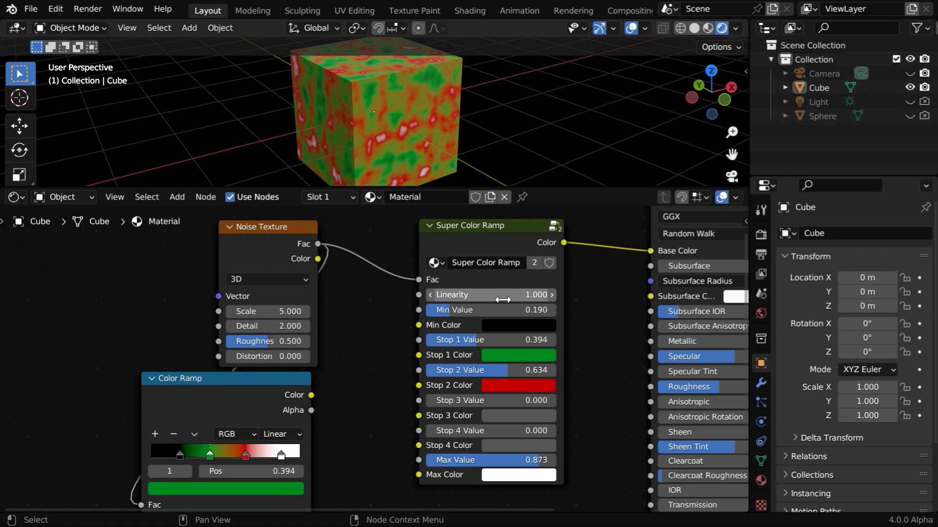
pyautogui.click(289, 439)
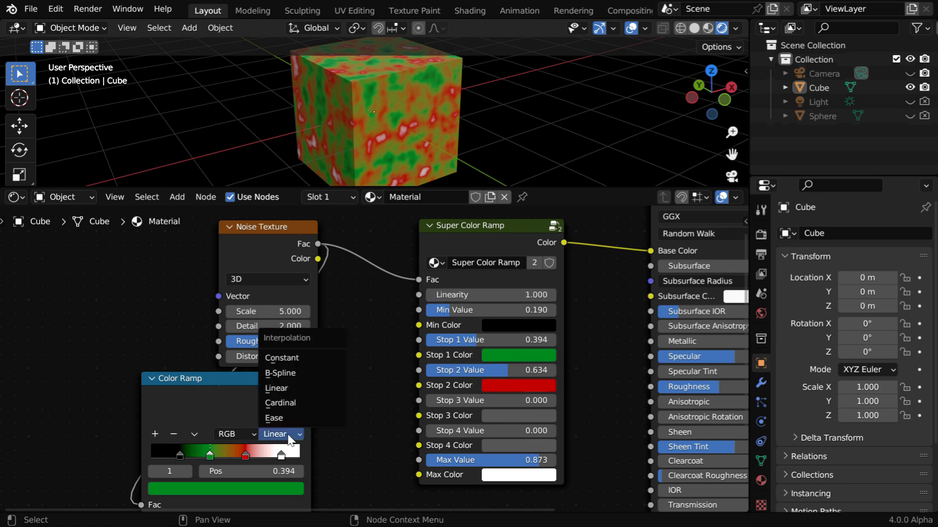
pyautogui.click(289, 439)
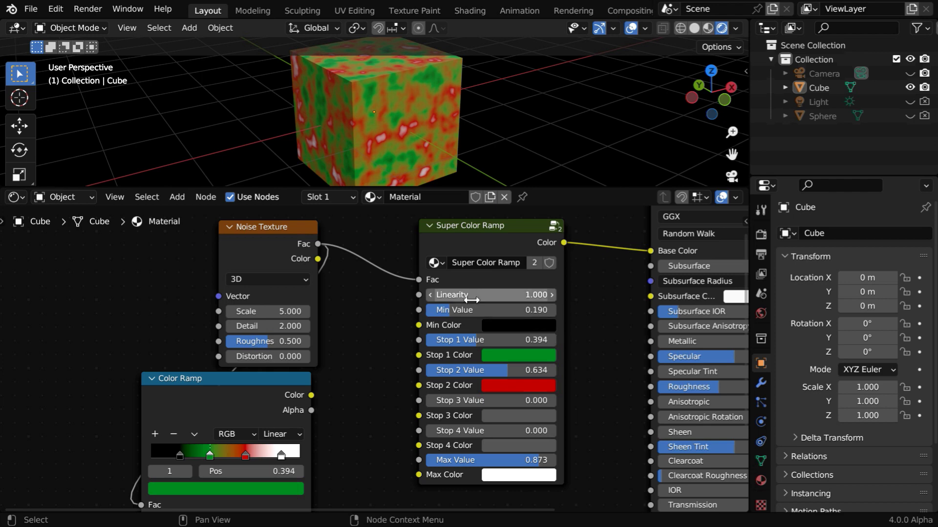
# - Try Linearity 0 for hard colour bands, then return it to 1 for smooth blending
pyautogui.click(490, 293)
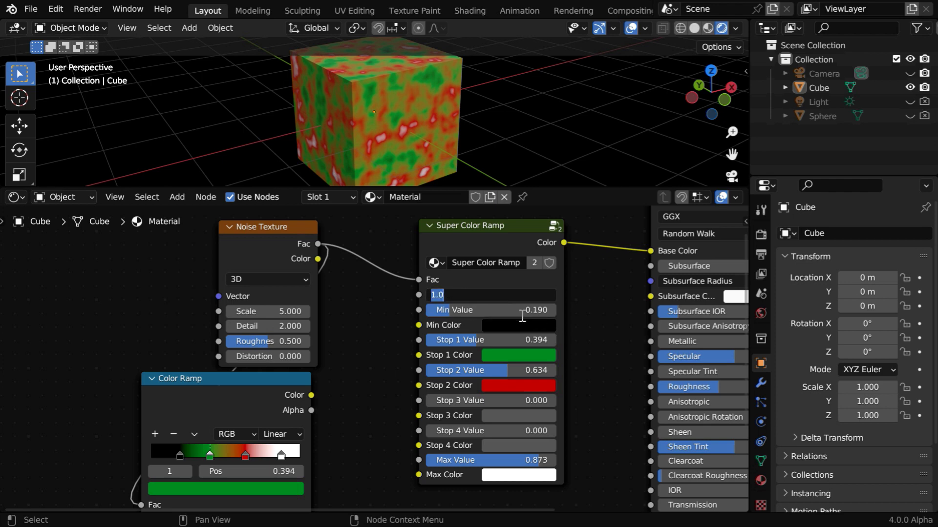
pyautogui.write('0')
pyautogui.press('Return')
pyautogui.click(521, 295)
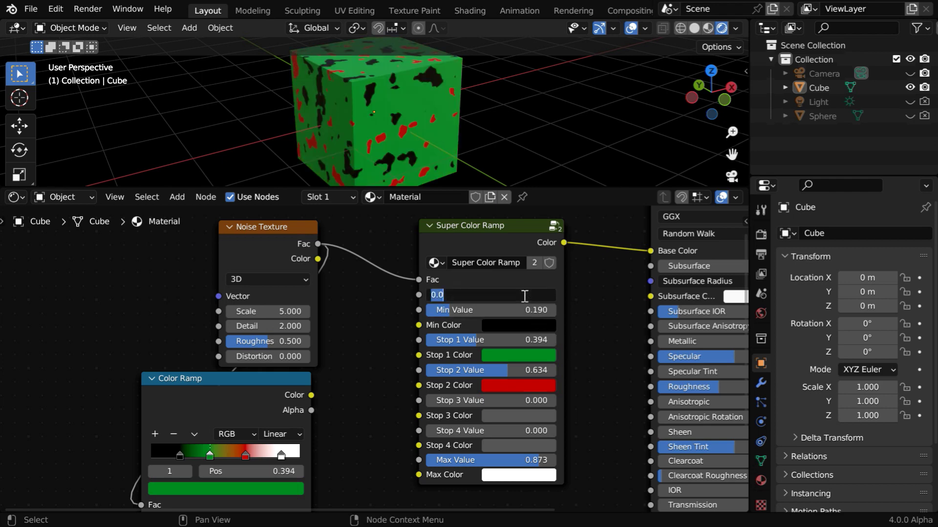
pyautogui.write('1')
pyautogui.press('Return')
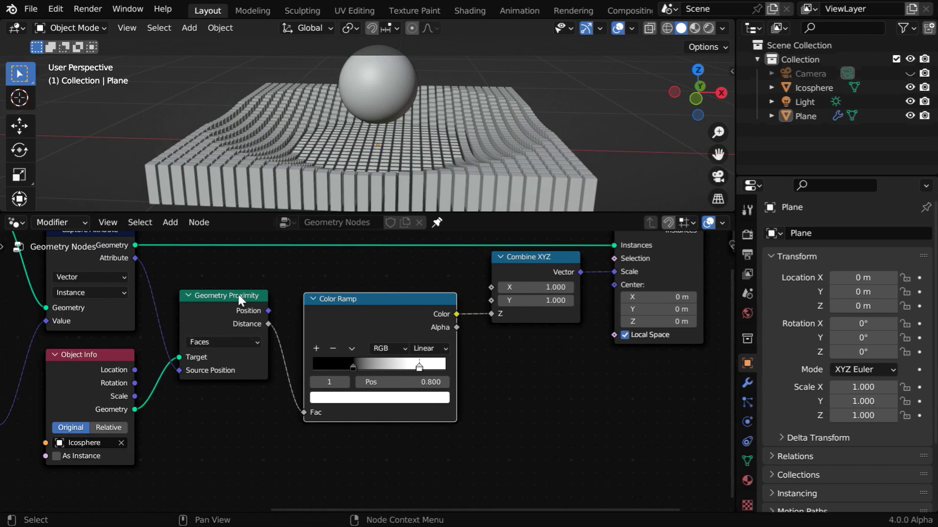
# - Add a widened Super-Color-Ramp below the Color Ramp, linking Distance to Fac and Color to Combine XYZ Z
pyautogui.click(170, 224)
pyautogui.moveTo(220, 473)
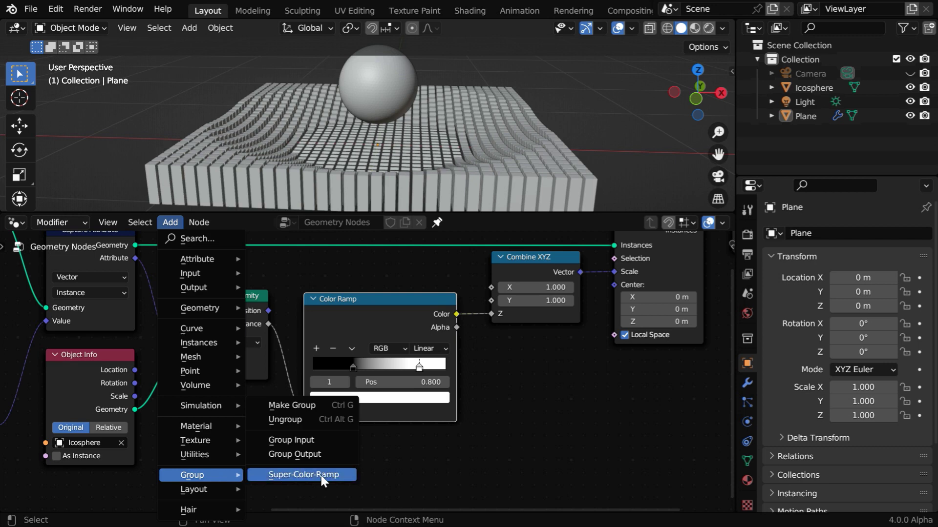
pyautogui.click(304, 476)
pyautogui.click(392, 499)
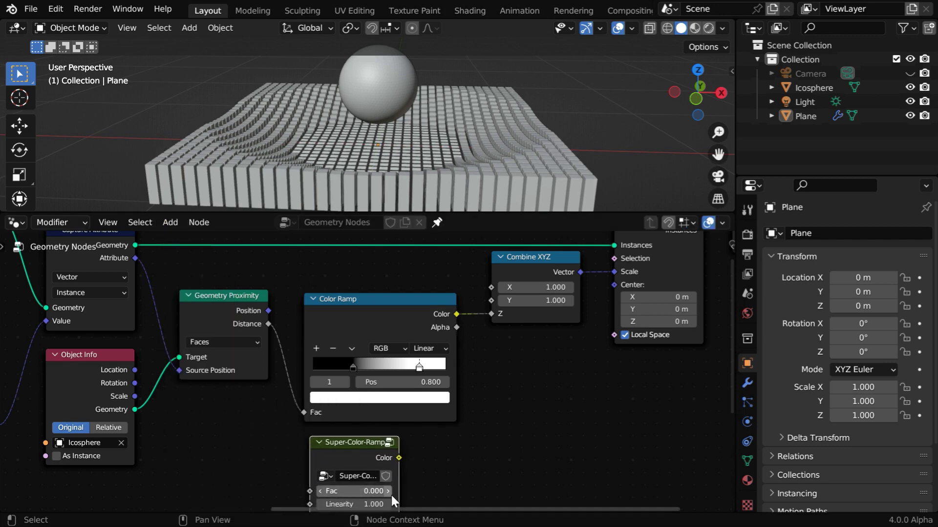
pyautogui.moveTo(399, 490); pyautogui.dragTo(442, 489)
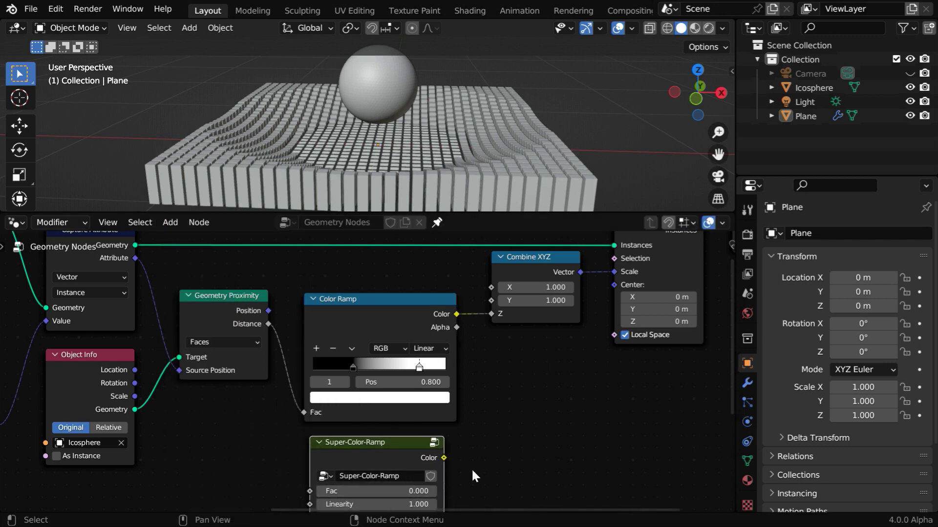
pyautogui.moveTo(471, 467); pyautogui.dragTo(482, 411, button='middle')
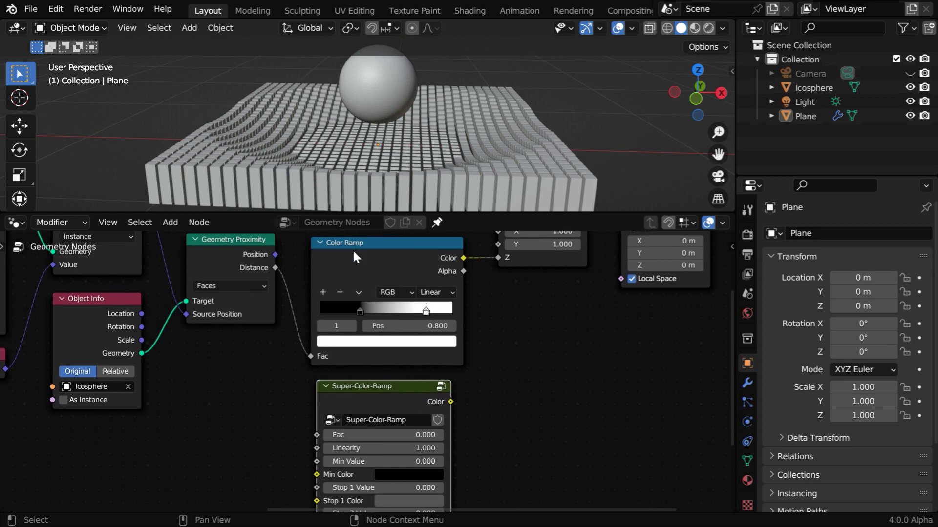
pyautogui.moveTo(275, 268); pyautogui.dragTo(317, 434)
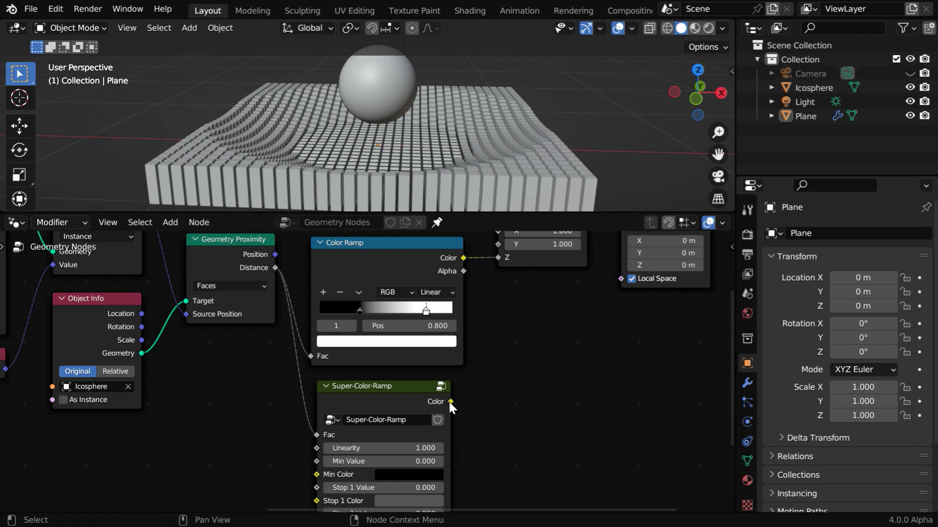
pyautogui.moveTo(451, 401); pyautogui.dragTo(498, 264)
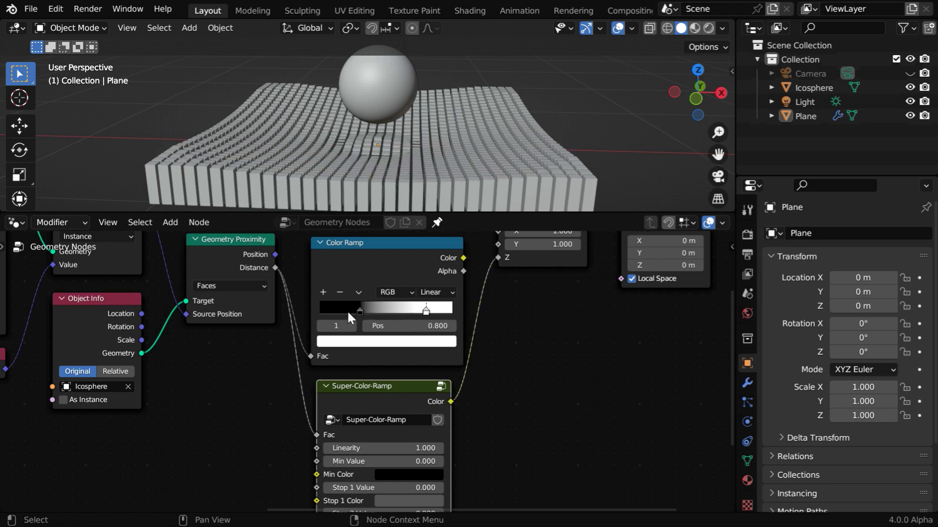
# - Set the Super-Color-Ramp's Min Value to 0.3 and Max Value to 0.8
pyautogui.moveTo(507, 425); pyautogui.dragTo(494, 299, button='middle')
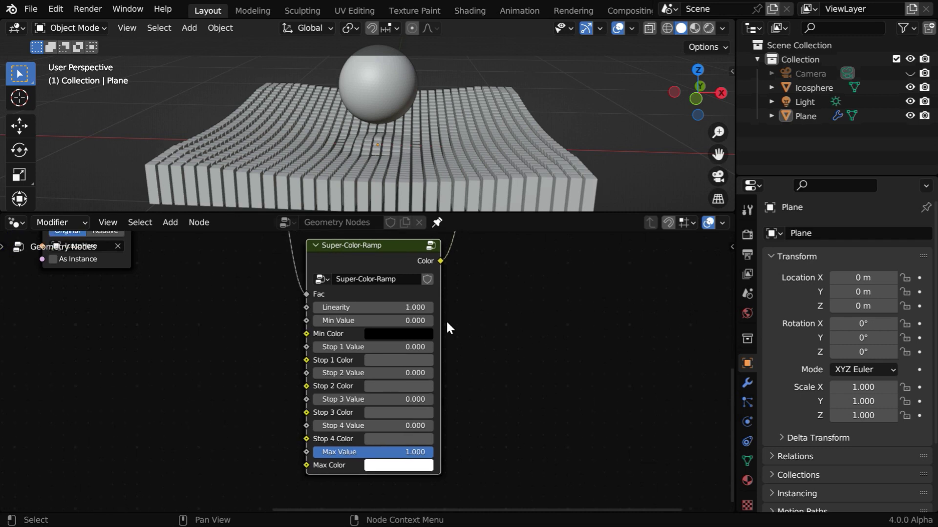
pyautogui.click(418, 321)
pyautogui.press('BackSpace')
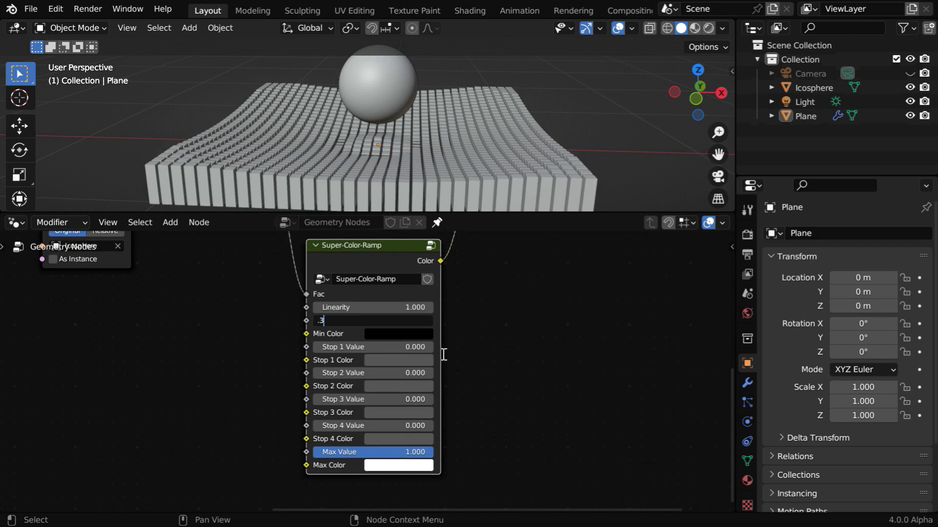
pyautogui.write('.3')
pyautogui.press('Return')
pyautogui.click(417, 451)
pyautogui.press('BackSpace')
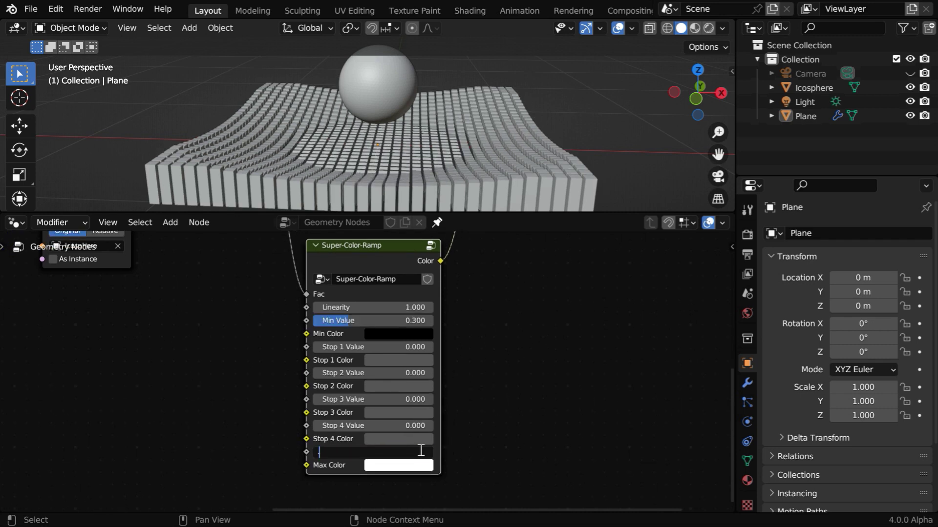
pyautogui.write('.8')
pyautogui.press('Return')
# - Compare by driving Z from the original Color Ramp, then relink Z to the Super-Color-Ramp's Color
pyautogui.moveTo(498, 288); pyautogui.dragTo(504, 437, button='middle')
pyautogui.moveTo(460, 279); pyautogui.dragTo(494, 278)
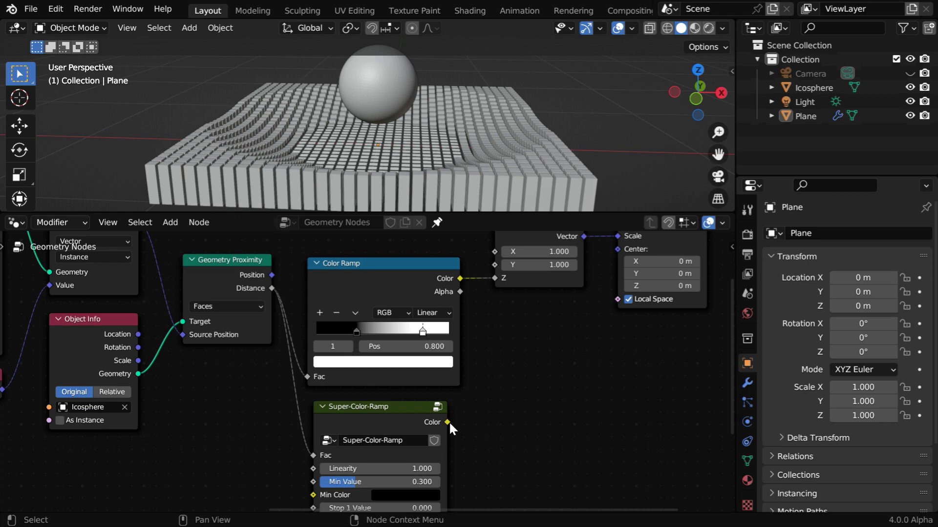
pyautogui.moveTo(448, 422); pyautogui.dragTo(495, 278)
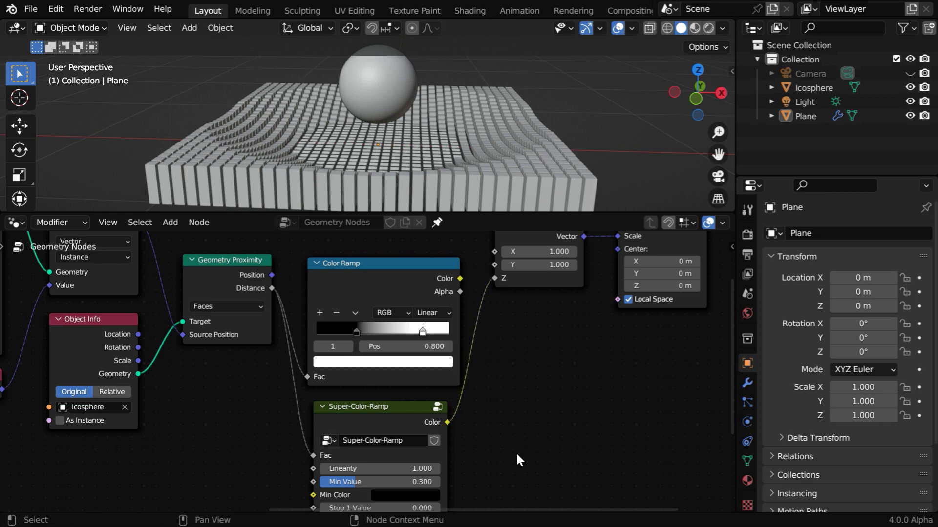
pyautogui.moveTo(517, 460); pyautogui.dragTo(528, 307, button='middle')
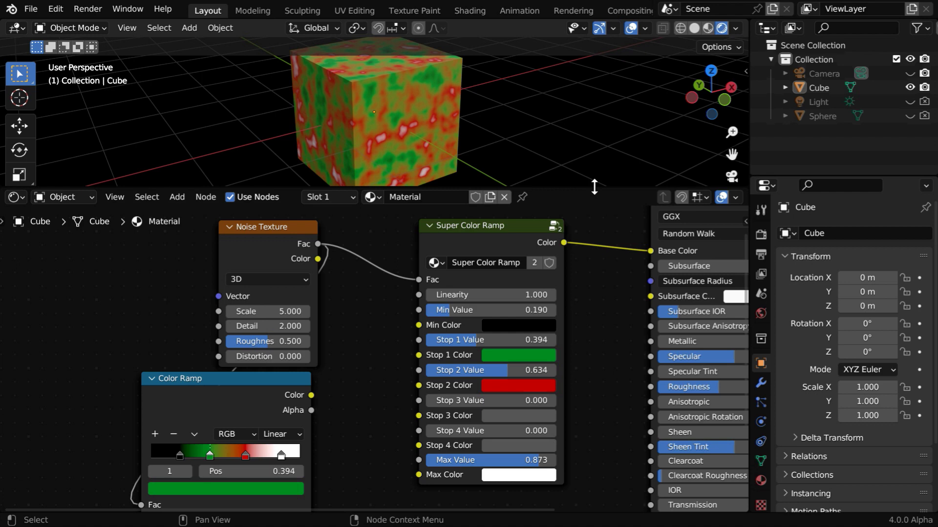
# - Enlarge the 3D view, show the Noise Texture and Base Color nodes, and orbit to the cube's front
pyautogui.moveTo(594, 194); pyautogui.dragTo(554, 287)
pyautogui.moveTo(576, 394); pyautogui.dragTo(474, 452, button='middle')
pyautogui.moveTo(479, 240)
pyautogui.mouseDown(button='middle')
pyautogui.moveTo(524, 236)
pyautogui.moveTo(365, 239)
pyautogui.moveTo(480, 236)
pyautogui.mouseUp(button='middle')
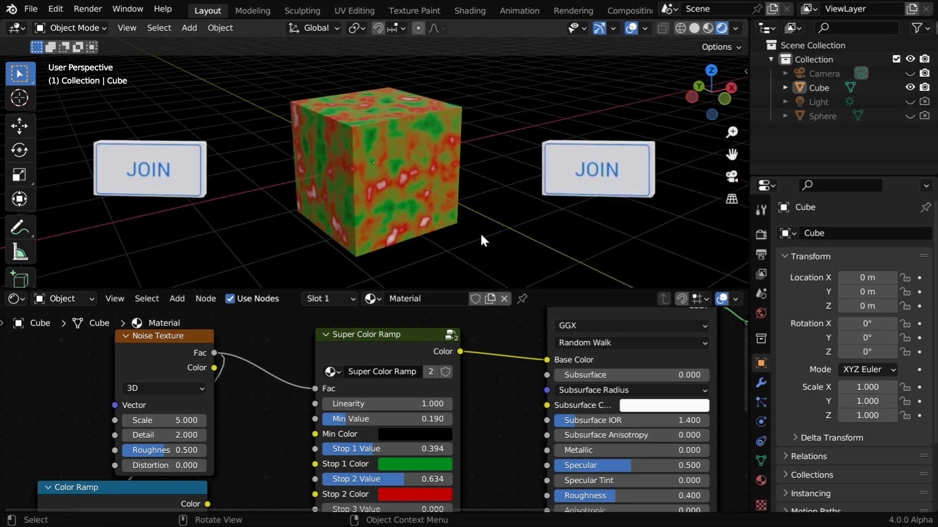